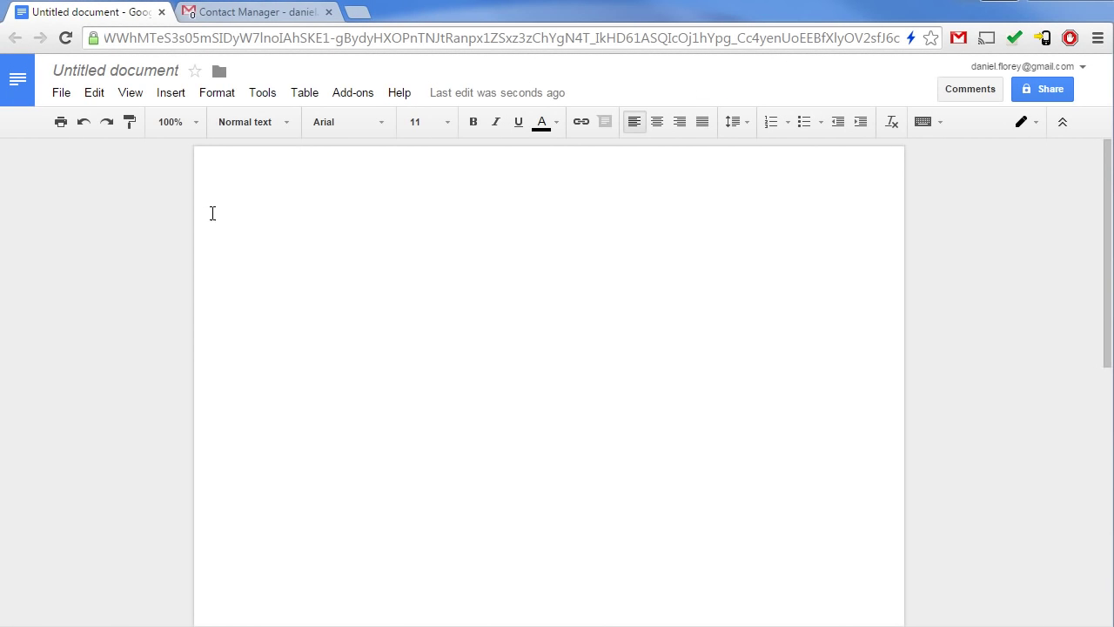
# Rename the untitled document to "Newsletter August".
pyautogui.click(166, 77)
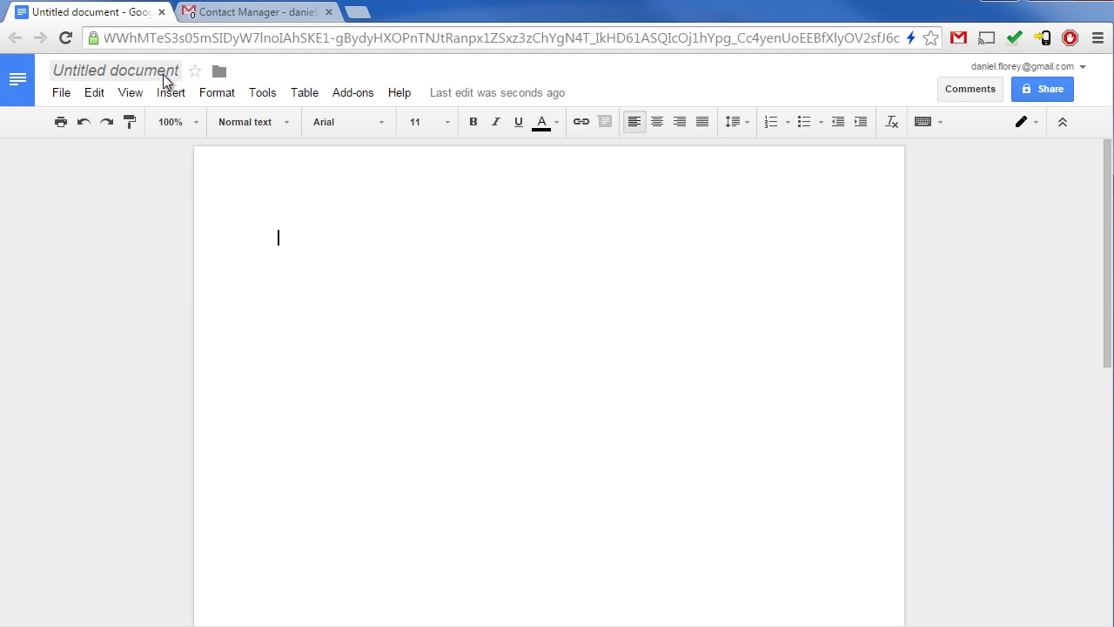
pyautogui.write('News')
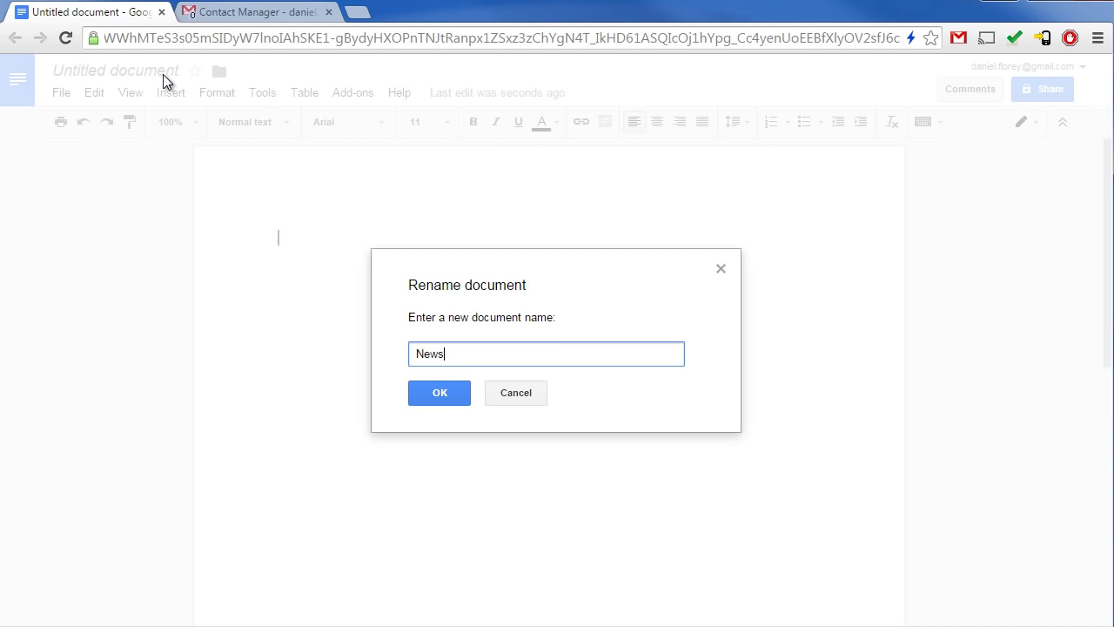
pyautogui.write('letter August')
pyautogui.press('Return')
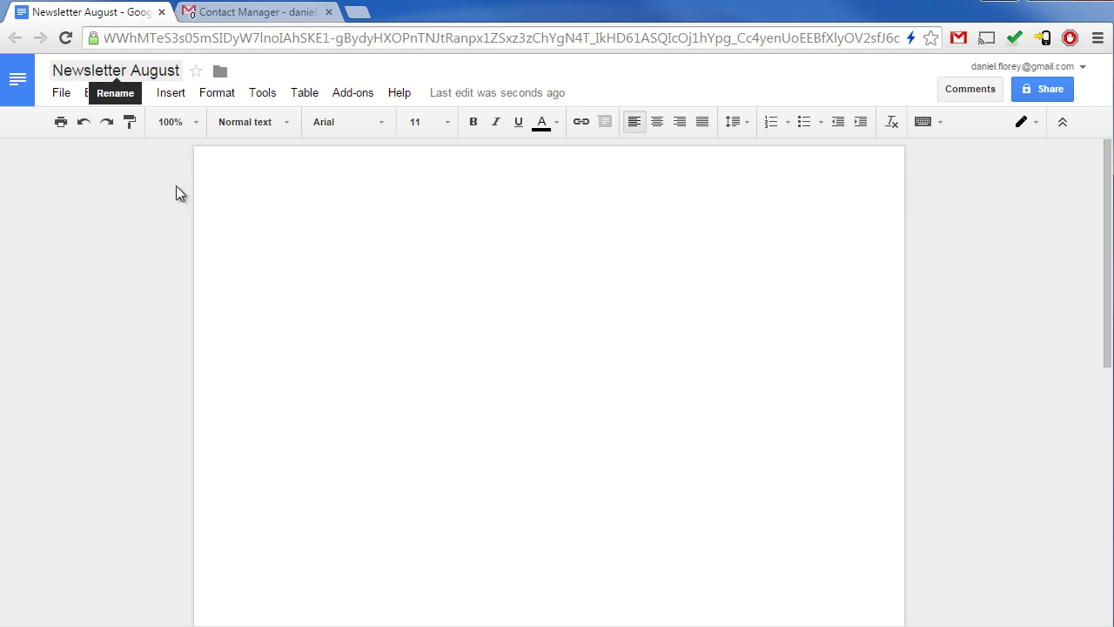
# Open the sidebar of the Ultradox Email Designer add-on.
pyautogui.click(364, 96)
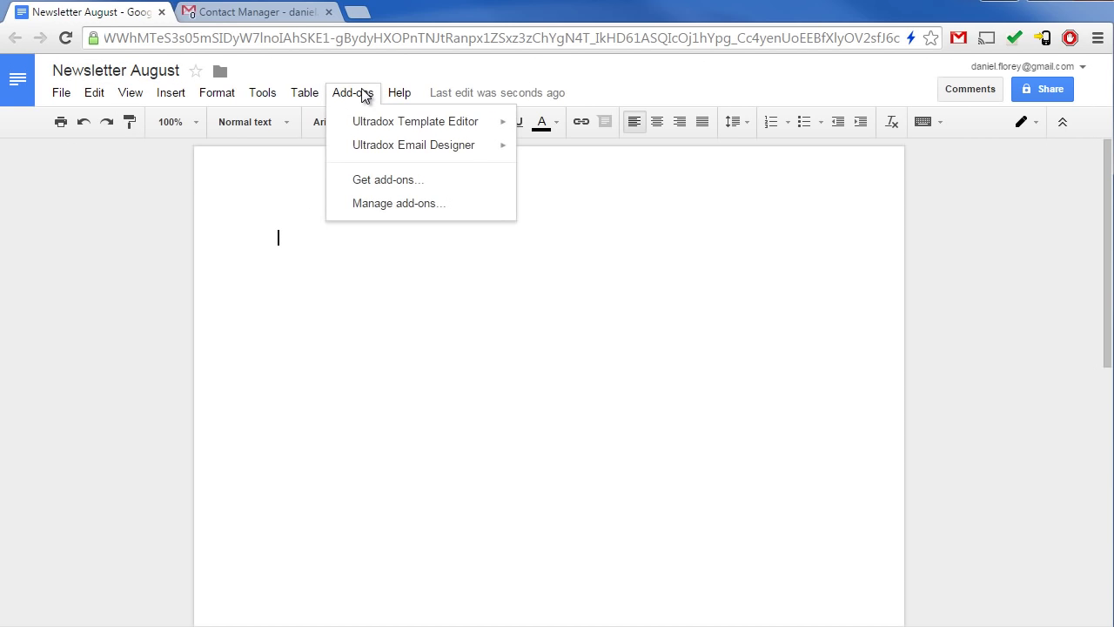
pyautogui.moveTo(361, 150)
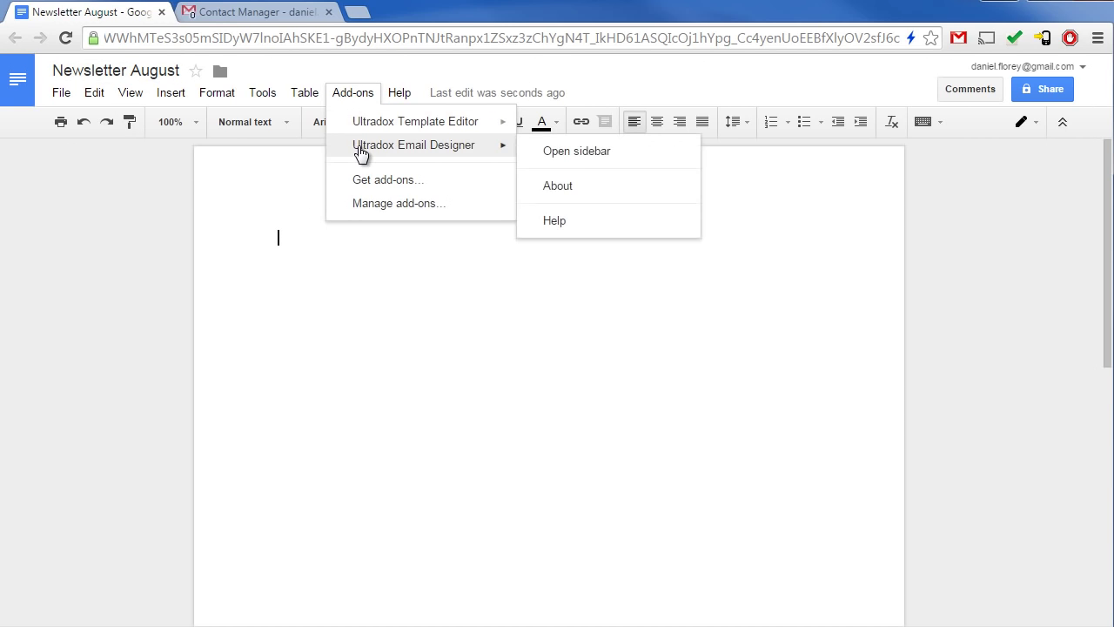
pyautogui.click(607, 155)
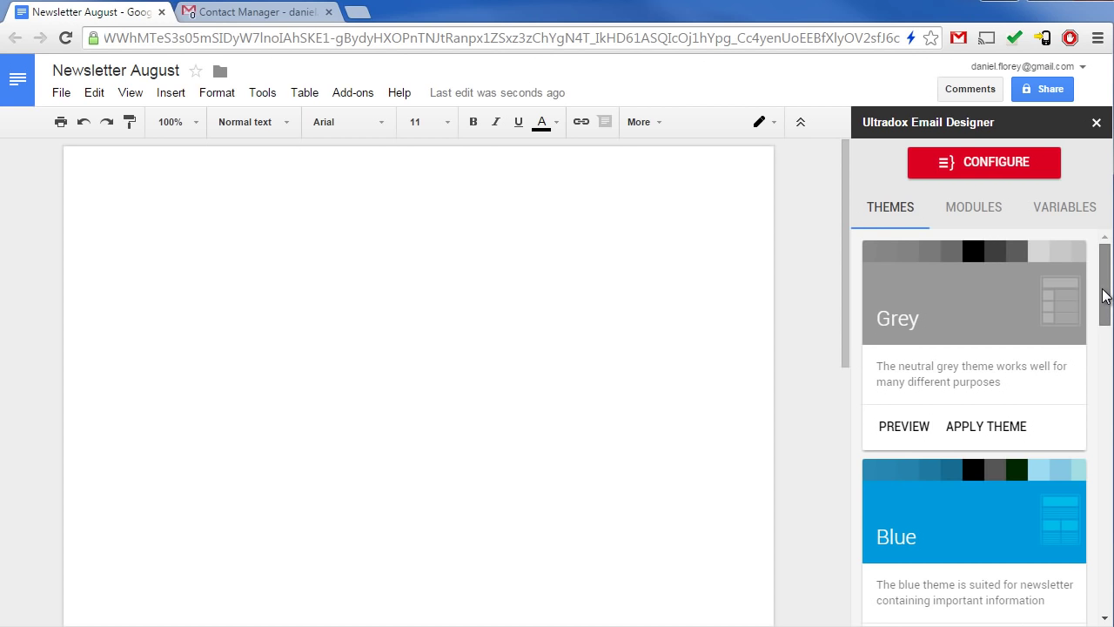
# Preview the Report theme, look through its tablet and phone layouts, and close the preview.
pyautogui.moveTo(1103, 296); pyautogui.dragTo(1099, 571)
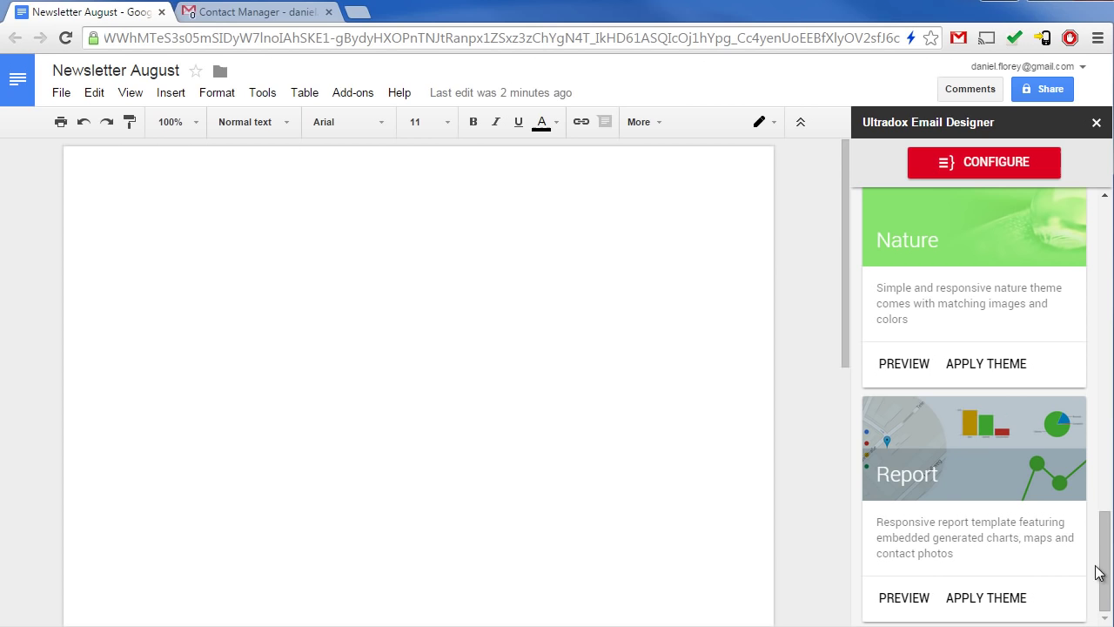
pyautogui.click(907, 599)
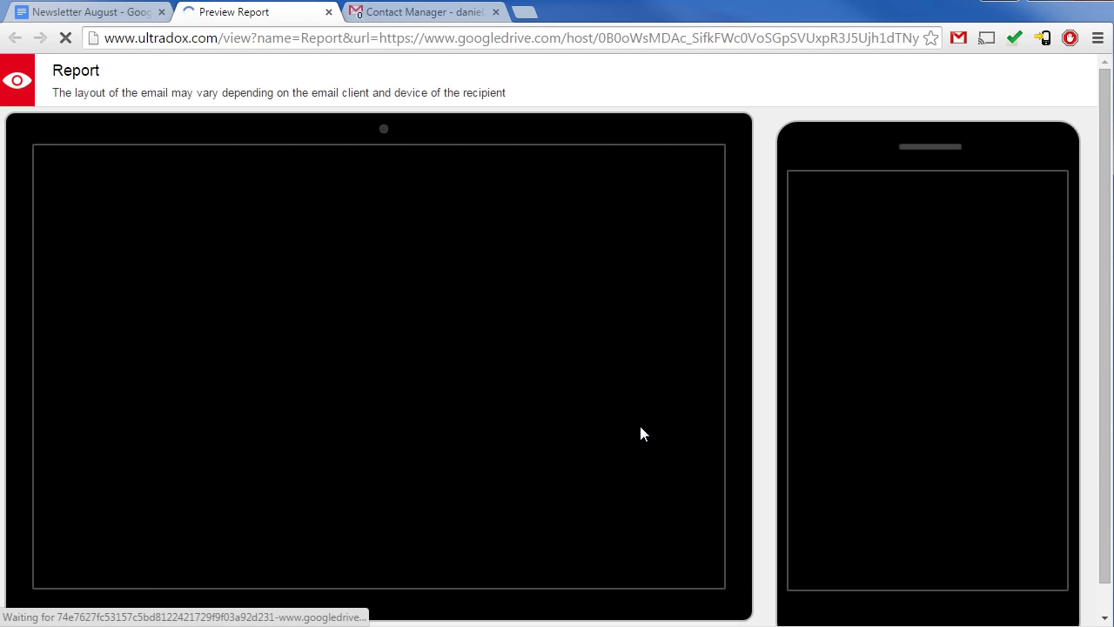
pyautogui.scroll(-4, 612, 394)
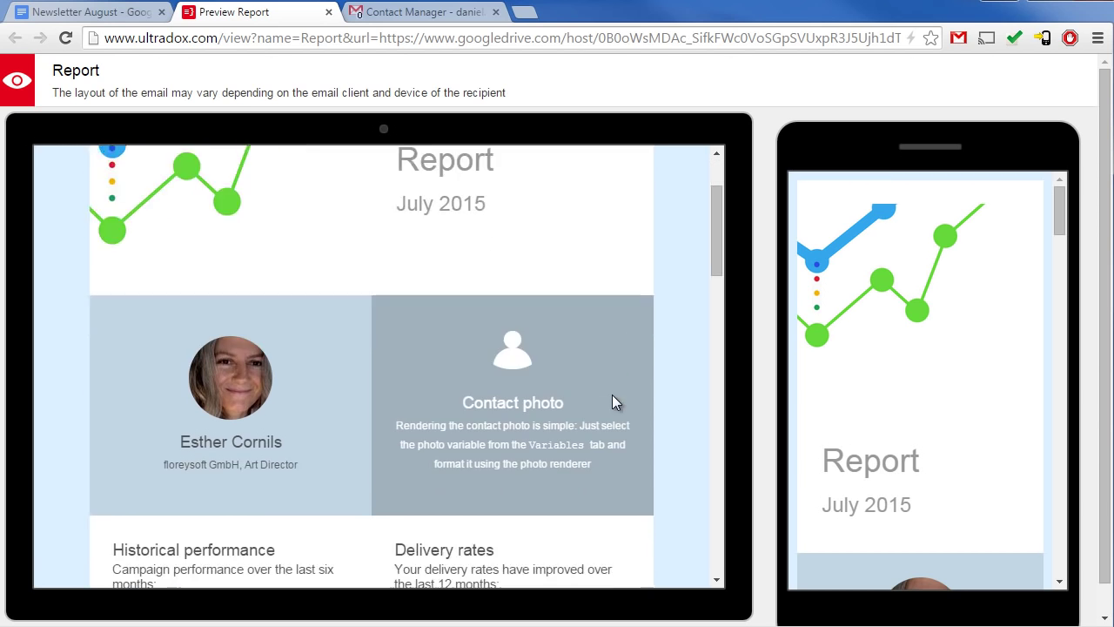
pyautogui.moveTo(722, 275); pyautogui.dragTo(687, 454)
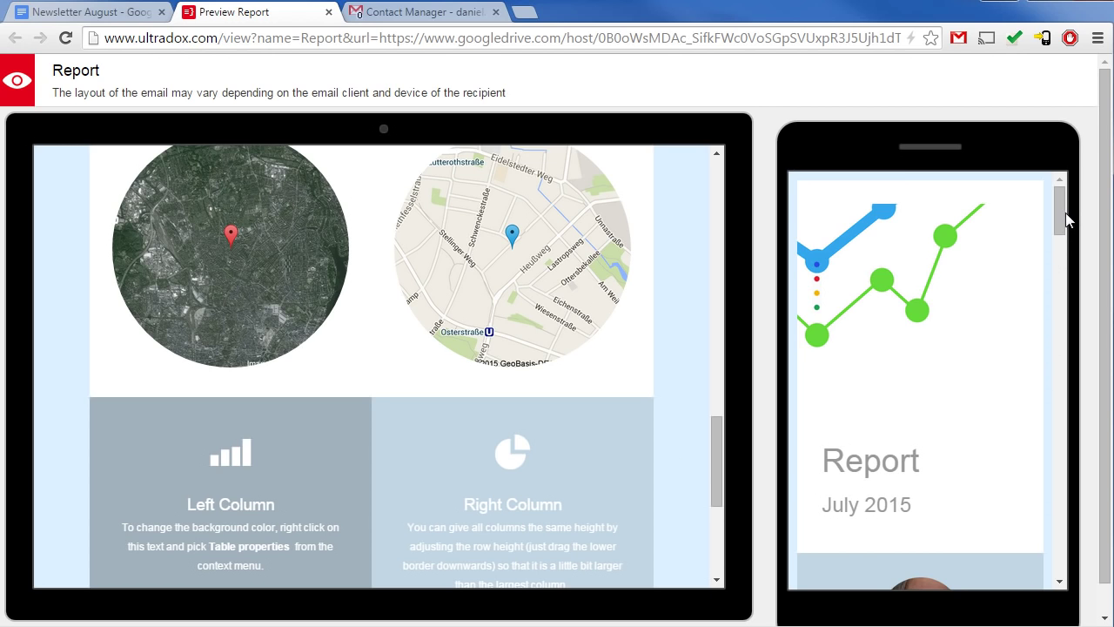
pyautogui.moveTo(1062, 213); pyautogui.dragTo(1053, 305)
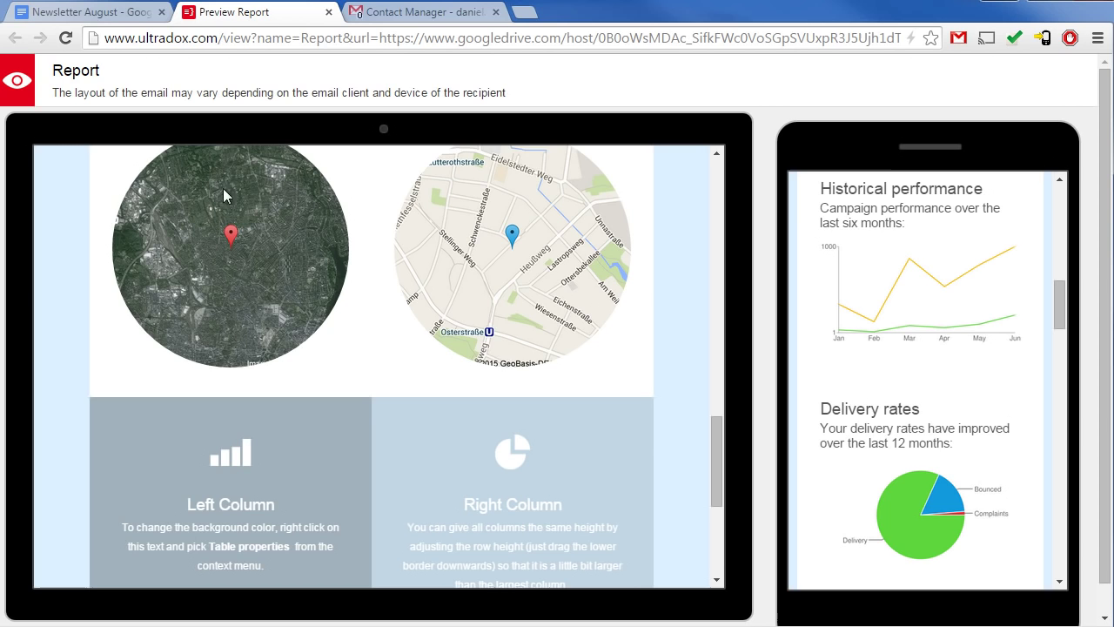
pyautogui.click(328, 13)
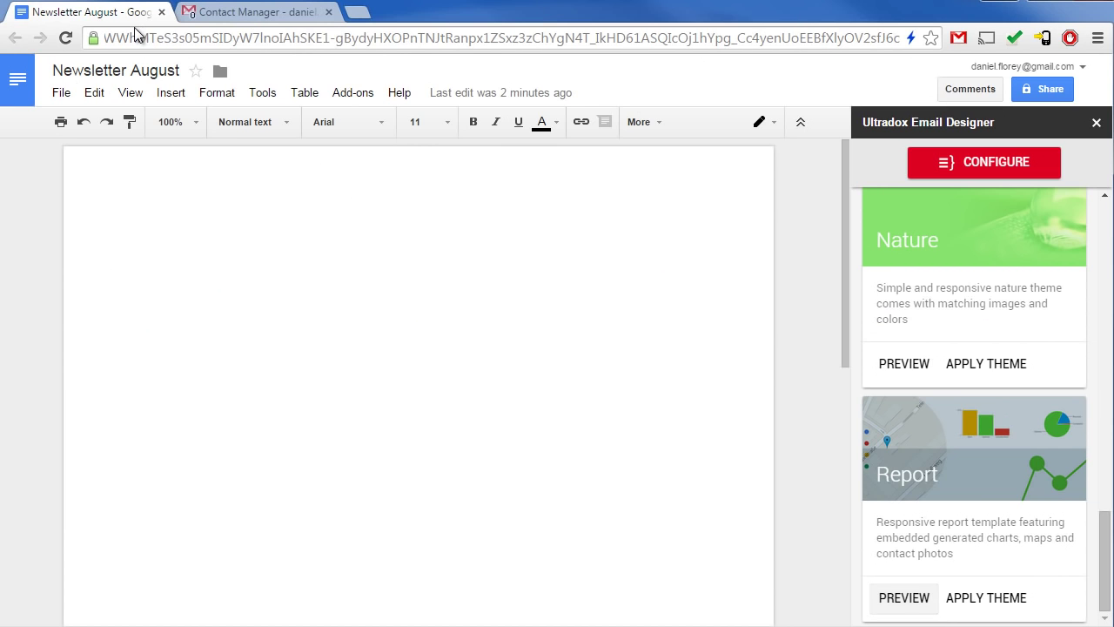
# Apply the Blue theme to the document, adding ", Germany" to the company name and address in the email footer.
pyautogui.scroll(12, 933, 472)
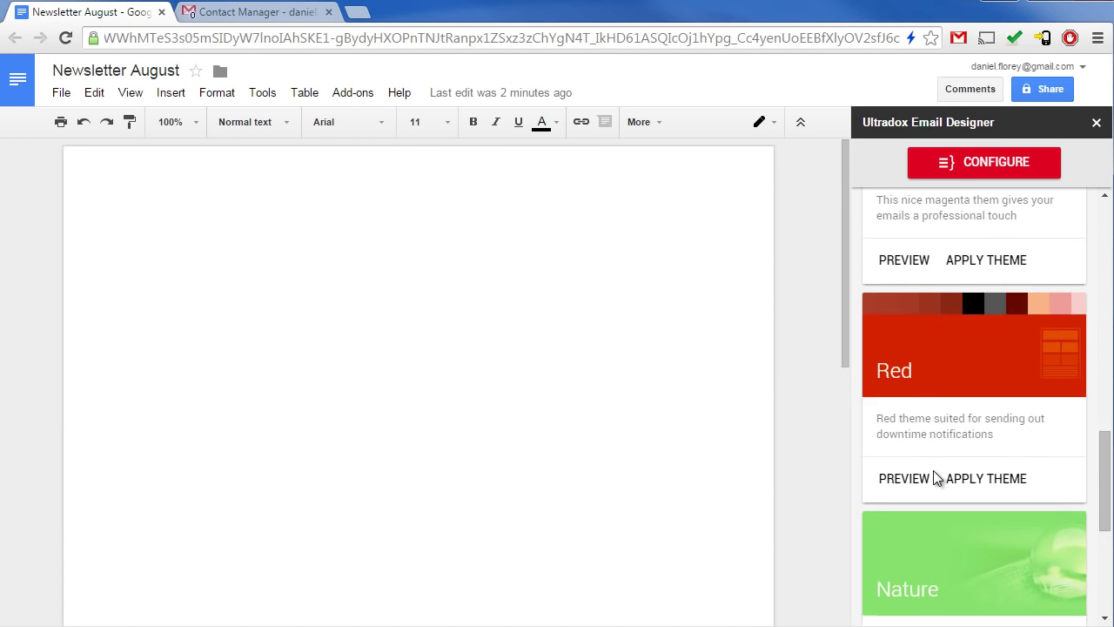
pyautogui.scroll(3, 931, 468)
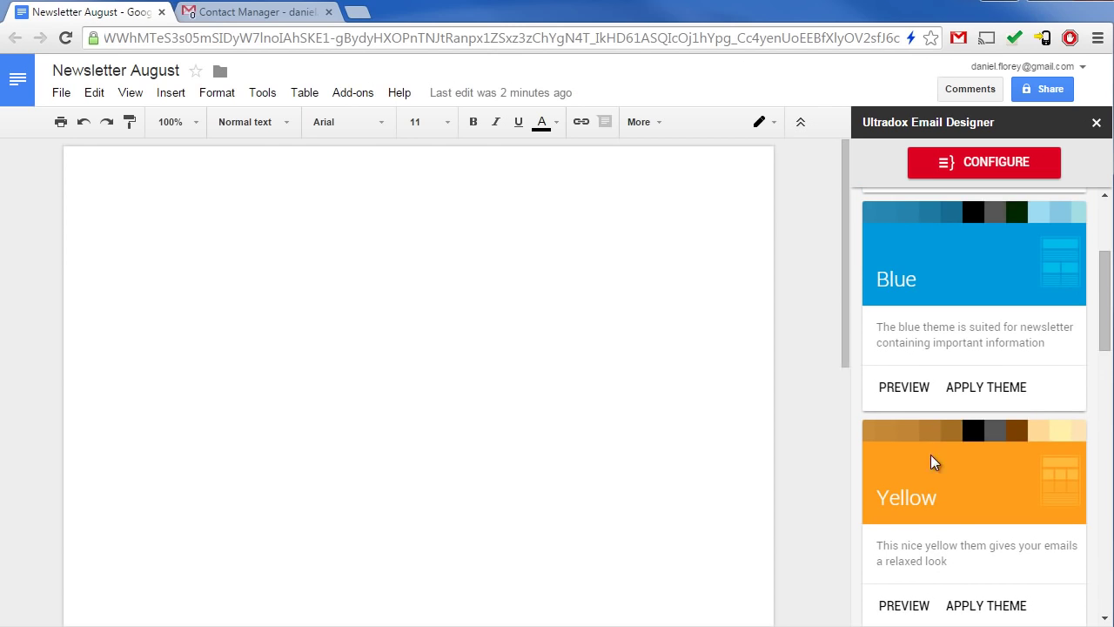
pyautogui.click(972, 393)
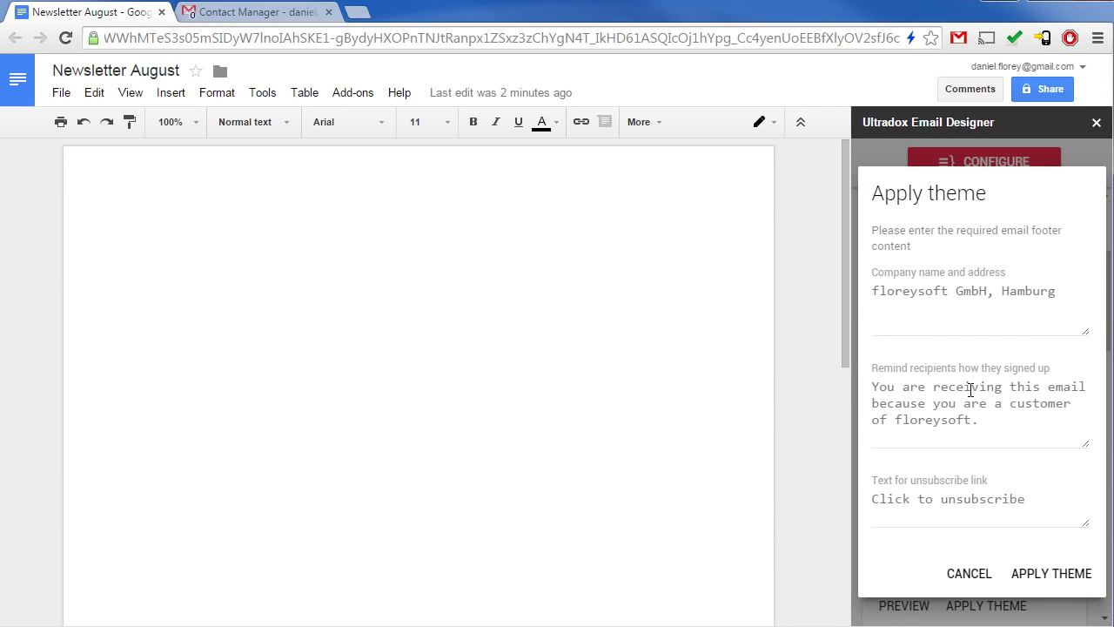
pyautogui.click(1059, 296)
pyautogui.write(', Germany')
pyautogui.click(1019, 422)
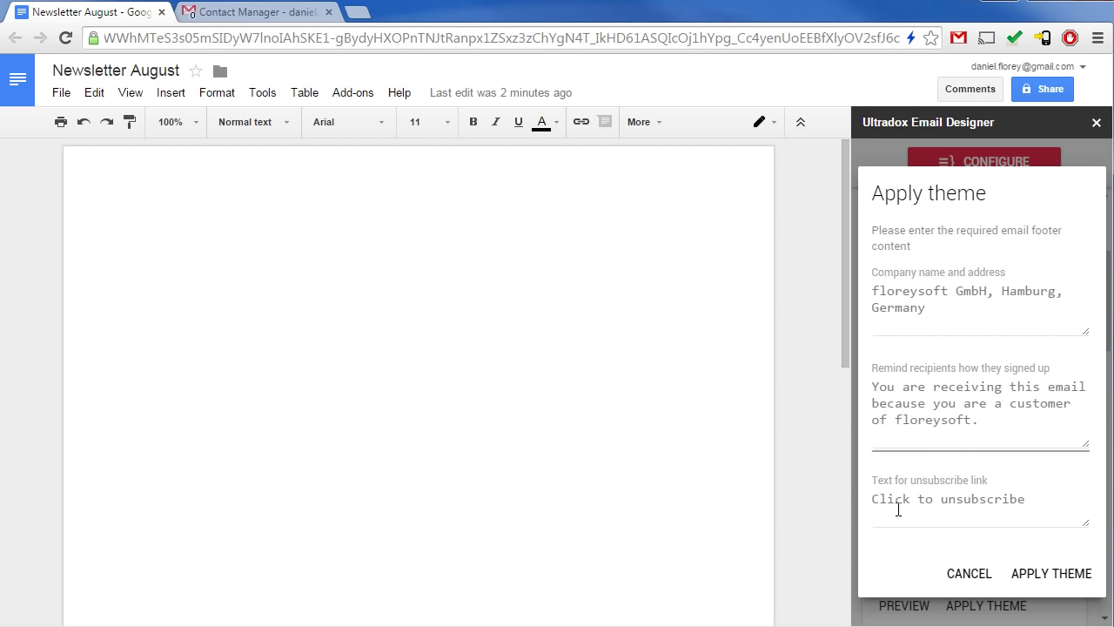
pyautogui.click(1047, 578)
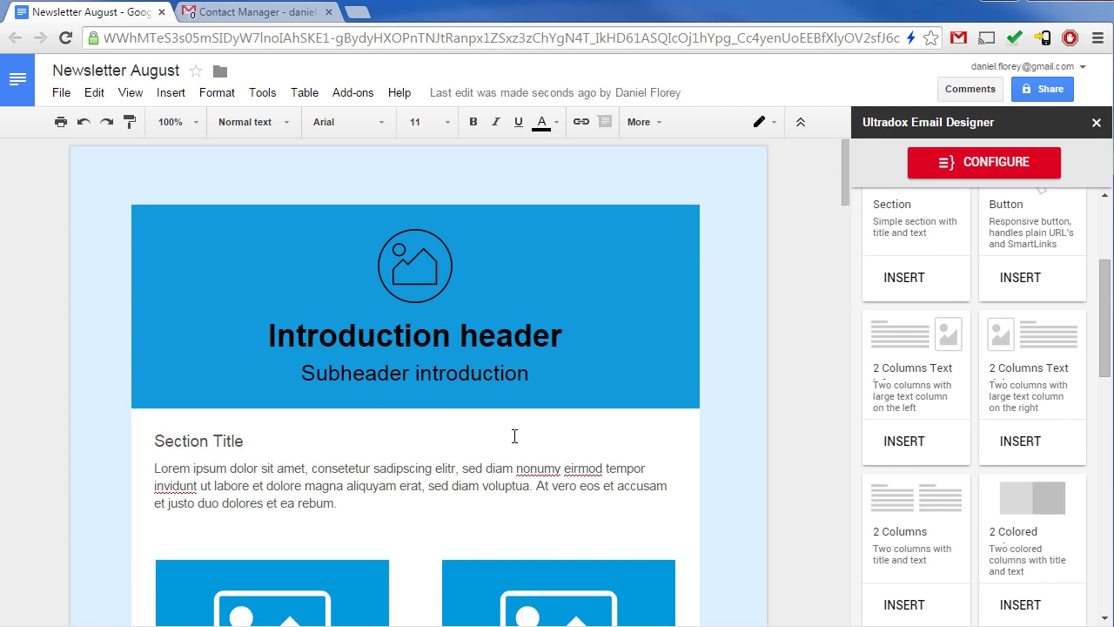
# Look through the themed newsletter and insert the two-colored-columns module below the first text section.
pyautogui.scroll(-10, 514, 436)
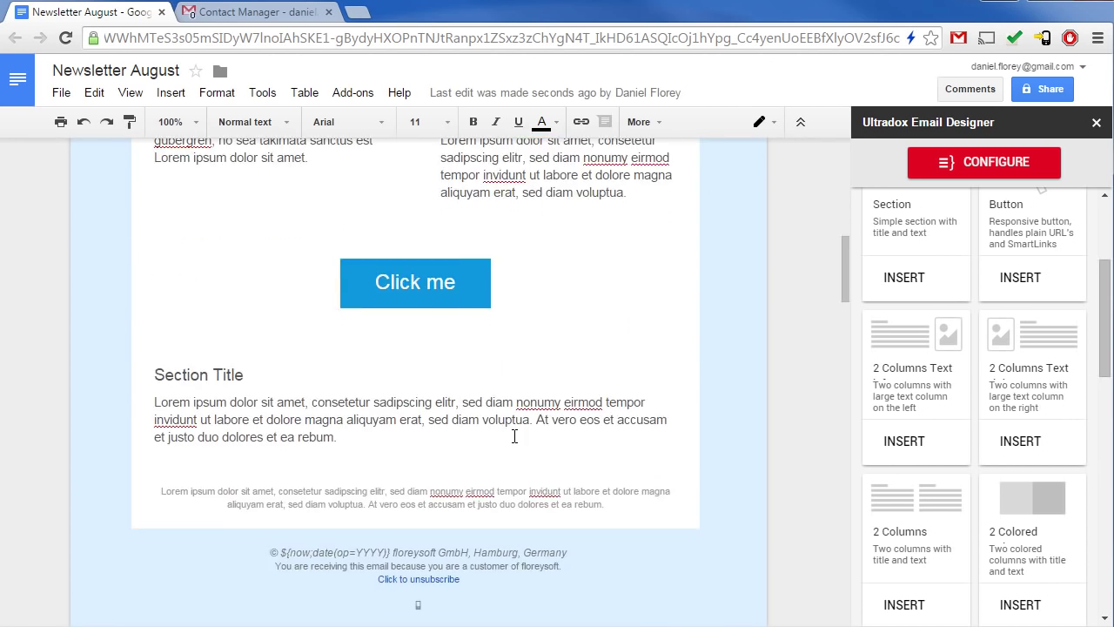
pyautogui.scroll(-2, 514, 436)
pyautogui.scroll(12, 515, 436)
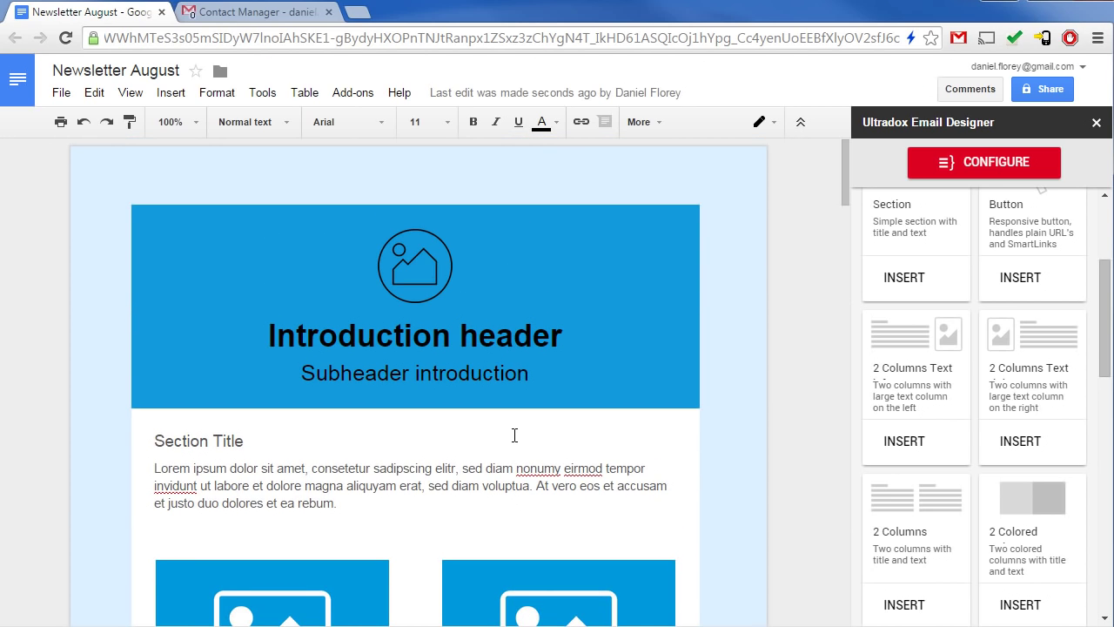
pyautogui.scroll(3, 883, 369)
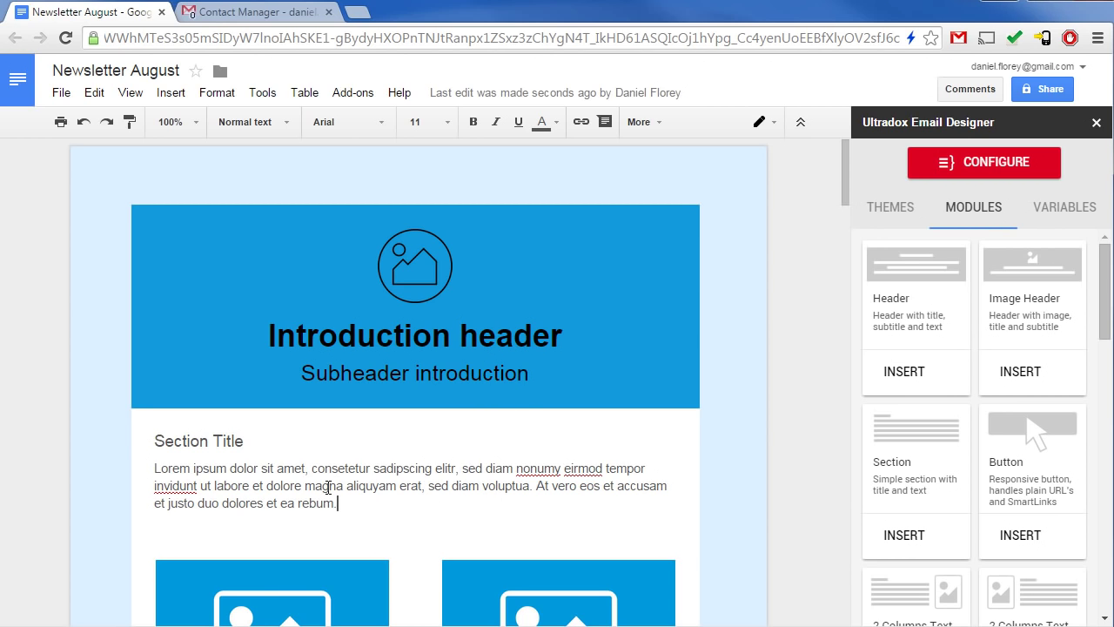
pyautogui.moveTo(1107, 325); pyautogui.dragTo(1100, 367)
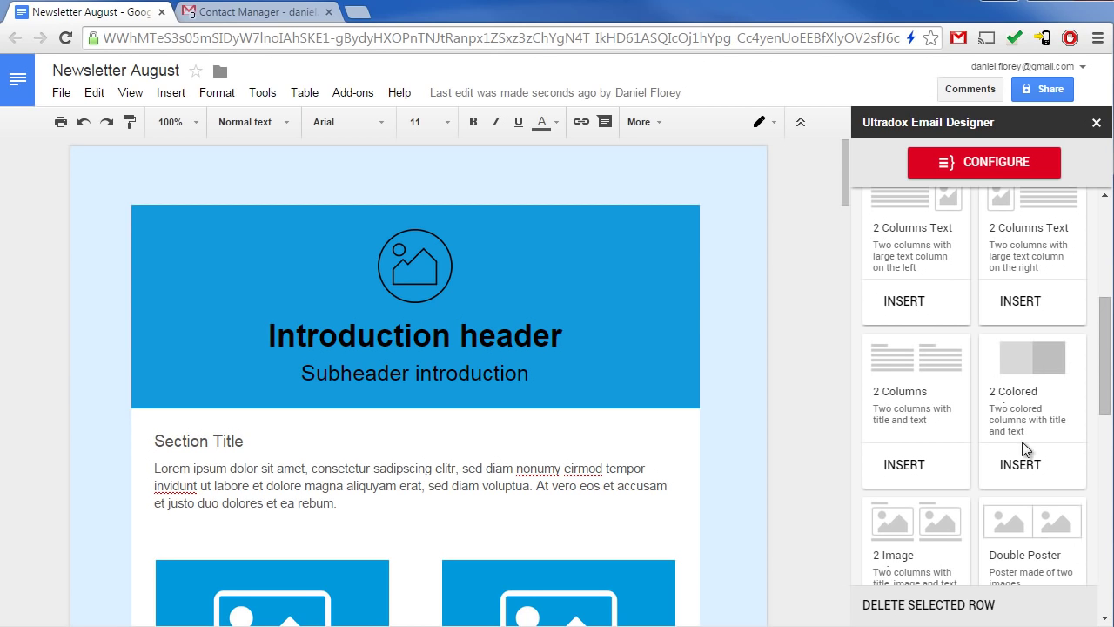
pyautogui.click(1020, 464)
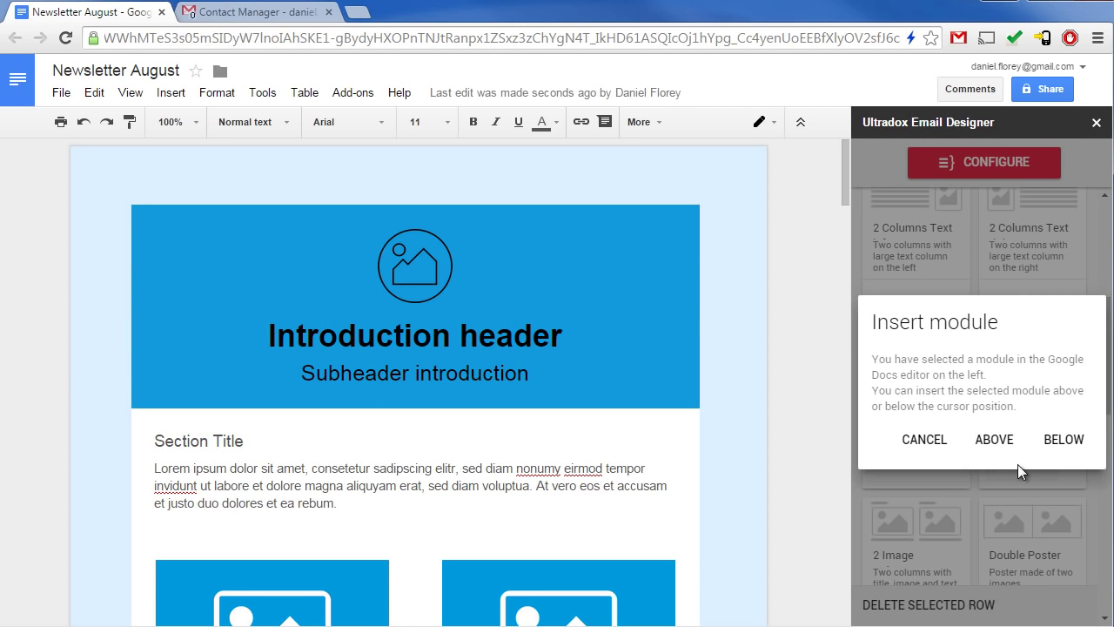
pyautogui.click(1064, 446)
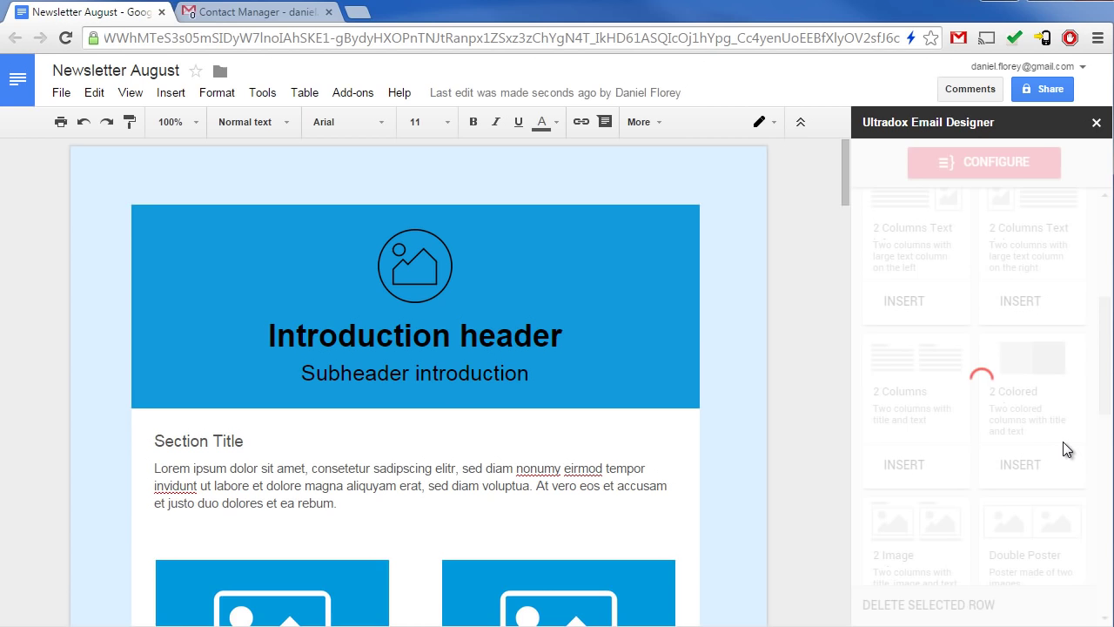
pyautogui.scroll(-3, 525, 502)
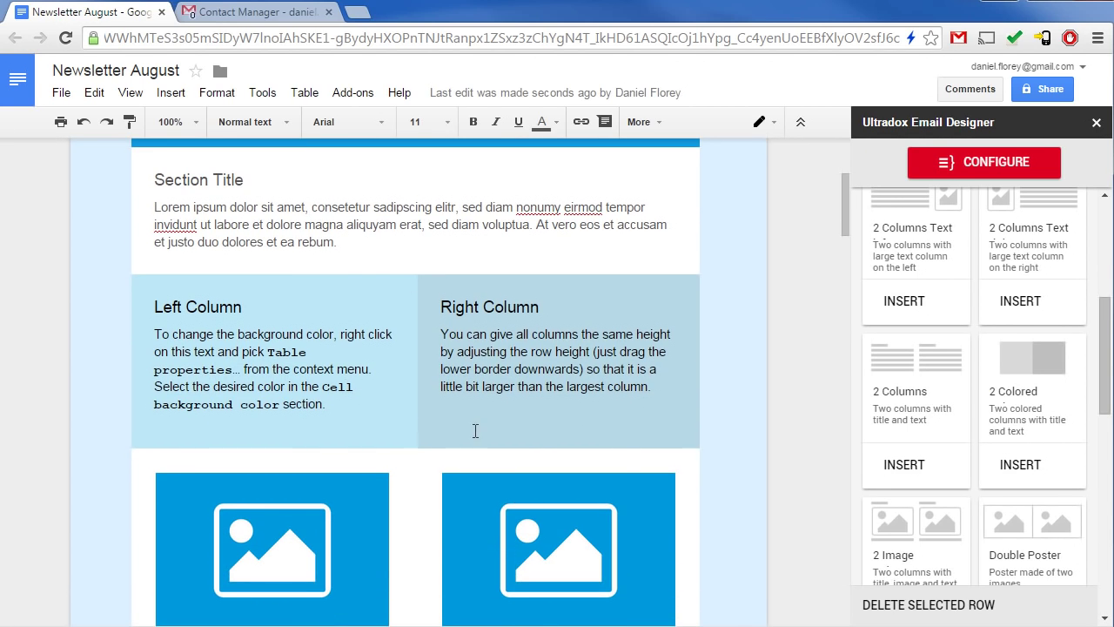
pyautogui.scroll(3, 475, 431)
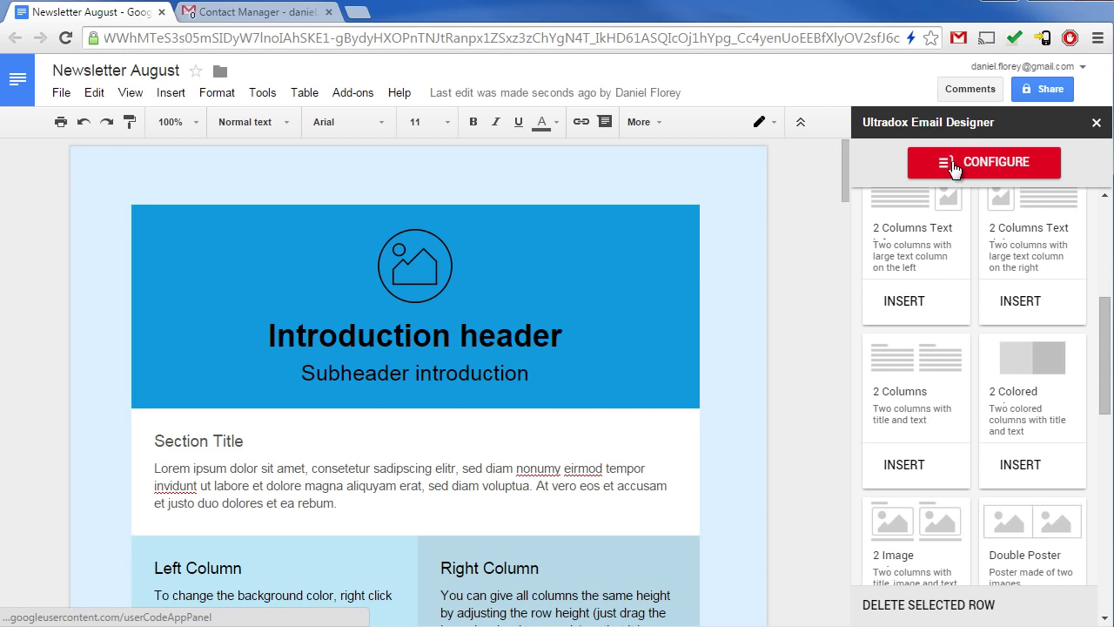
# Start configuring the campaign in Ultradox and create a new Ultradoc named "Newsletter August" with the default description.
pyautogui.click(1018, 165)
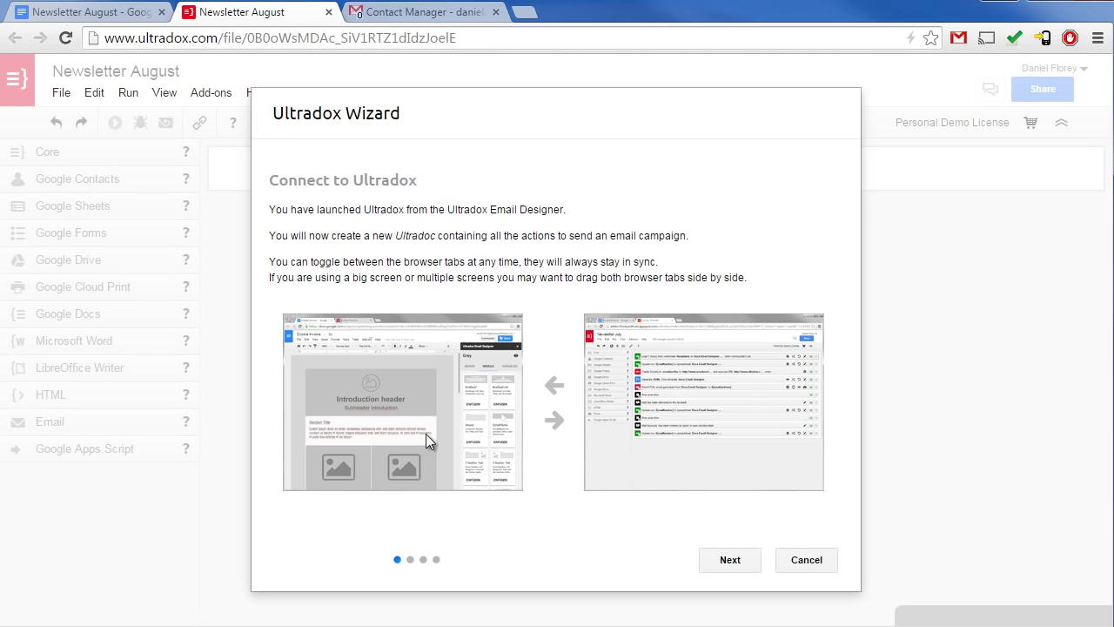
pyautogui.click(752, 560)
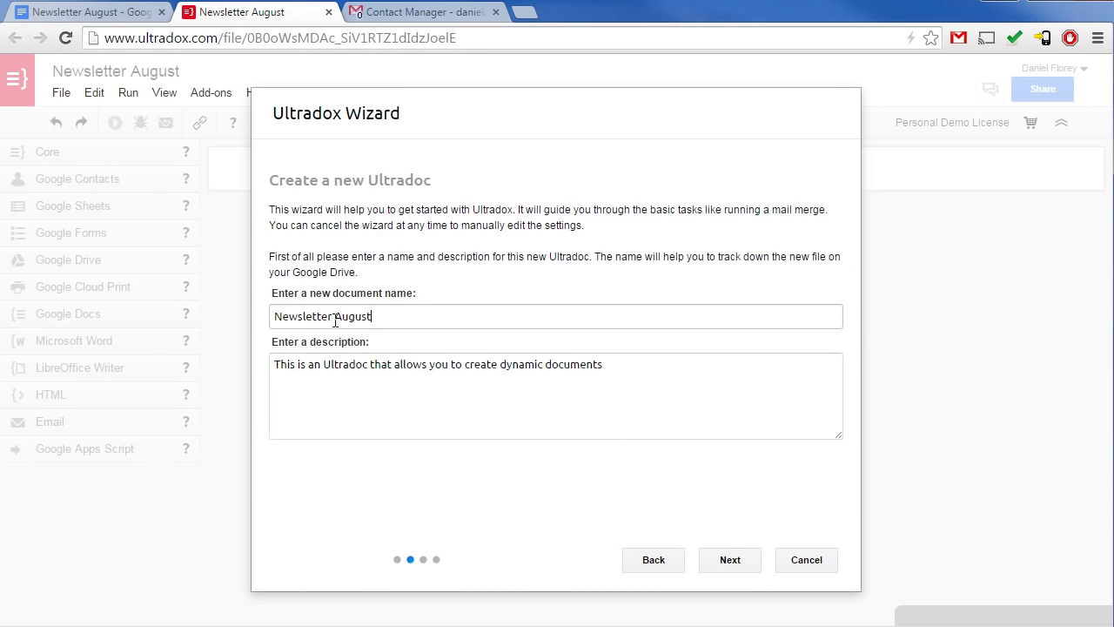
pyautogui.click(732, 560)
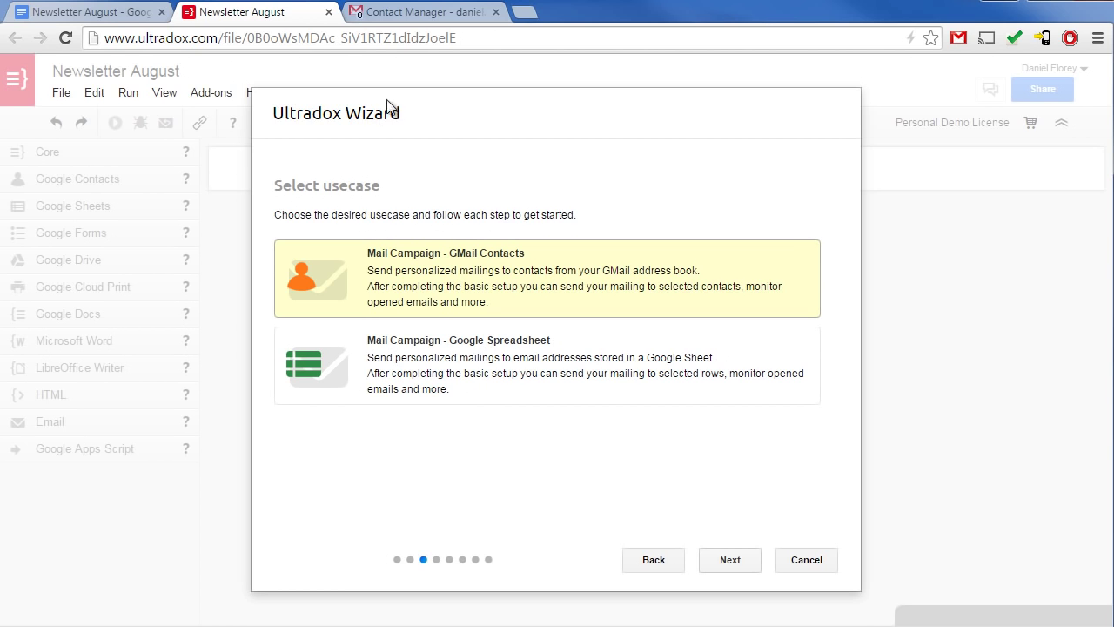
# Check the Email Designer Demo group in Gmail contacts, and choose "Mail Campaign - GMail Contacts" as the wizard's use case.
pyautogui.click(399, 15)
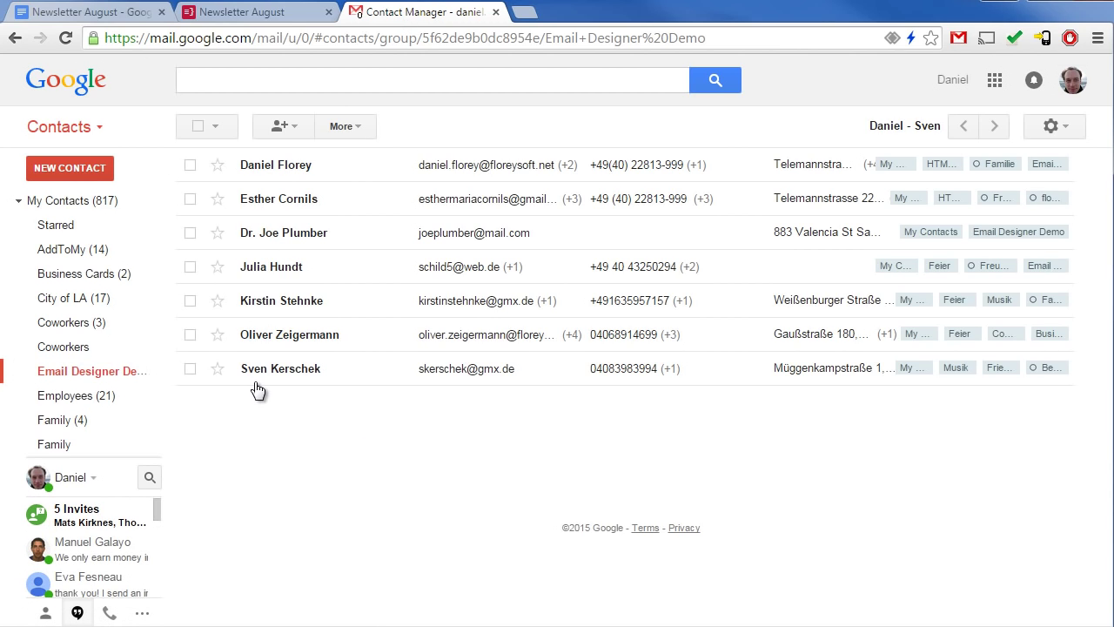
pyautogui.click(244, 18)
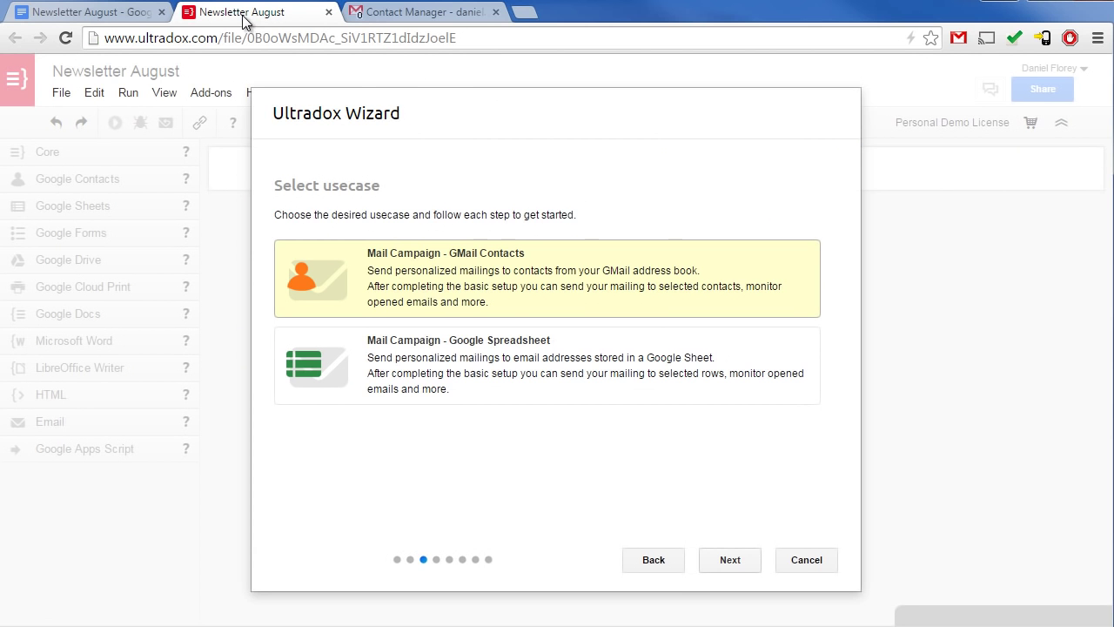
pyautogui.click(738, 559)
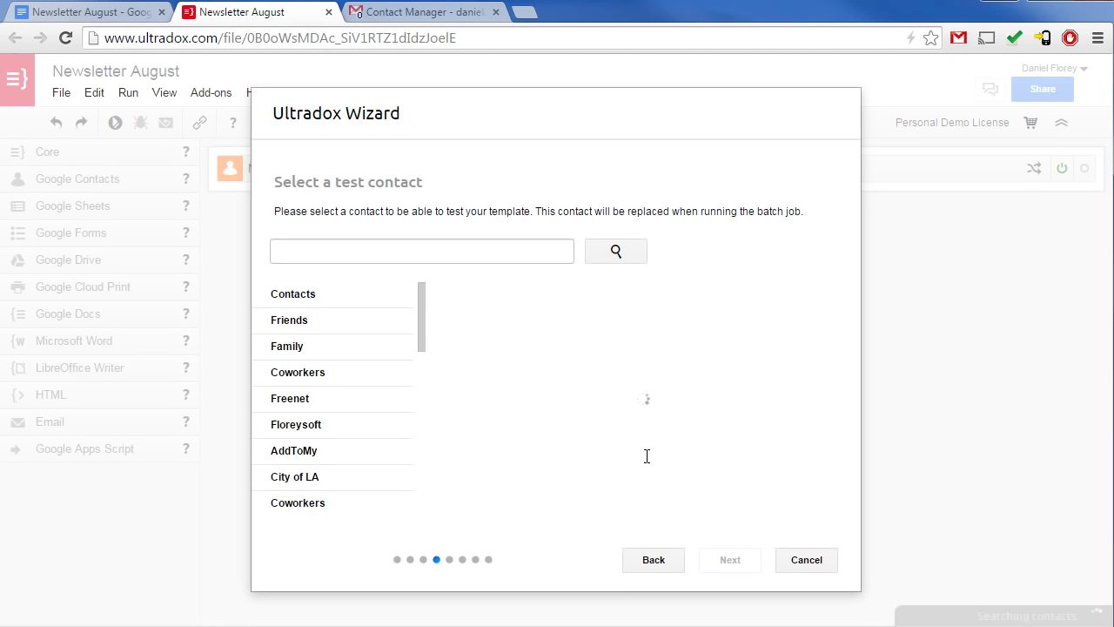
# Select the first contact of the Email Designer Demo group as test contact and connect the Newsletter August template with Ultradox.
pyautogui.scroll(-5, 291, 435)
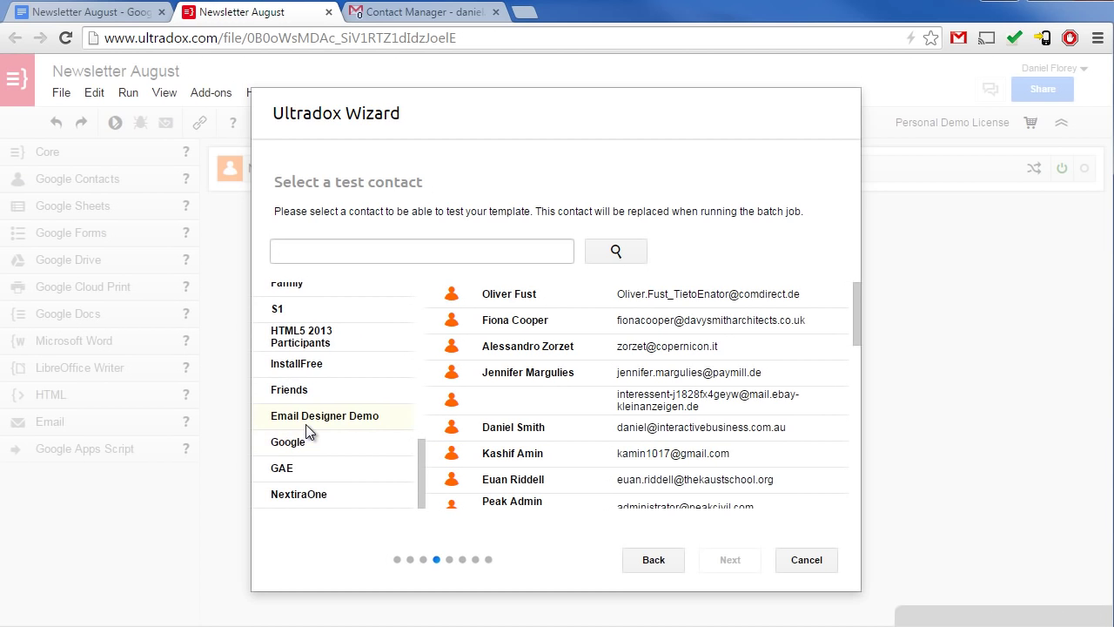
pyautogui.click(306, 425)
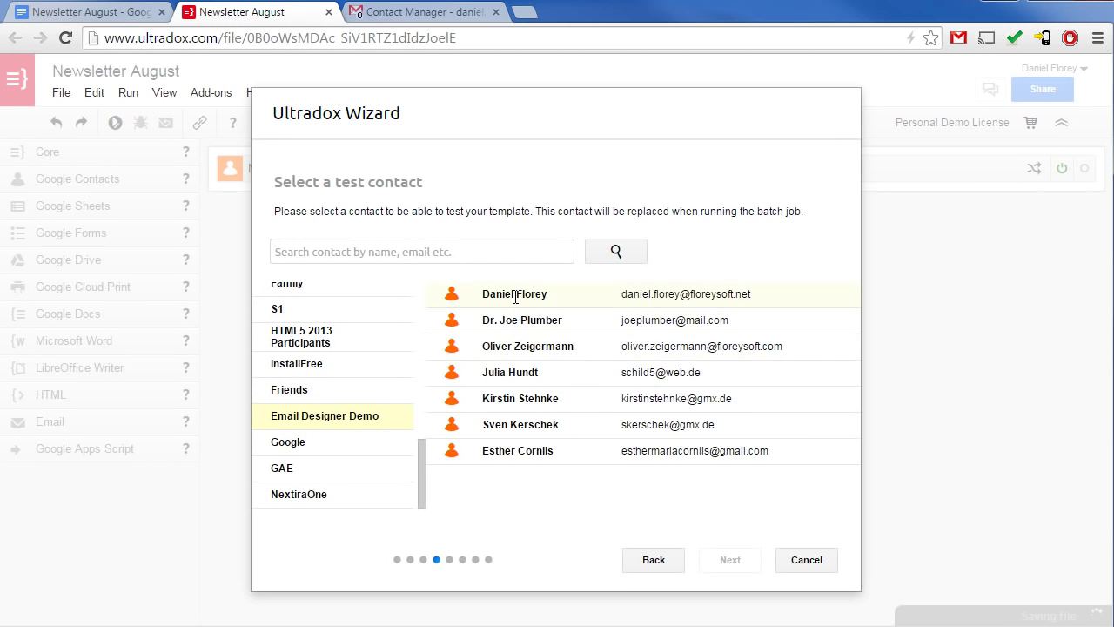
pyautogui.click(515, 295)
pyautogui.click(731, 559)
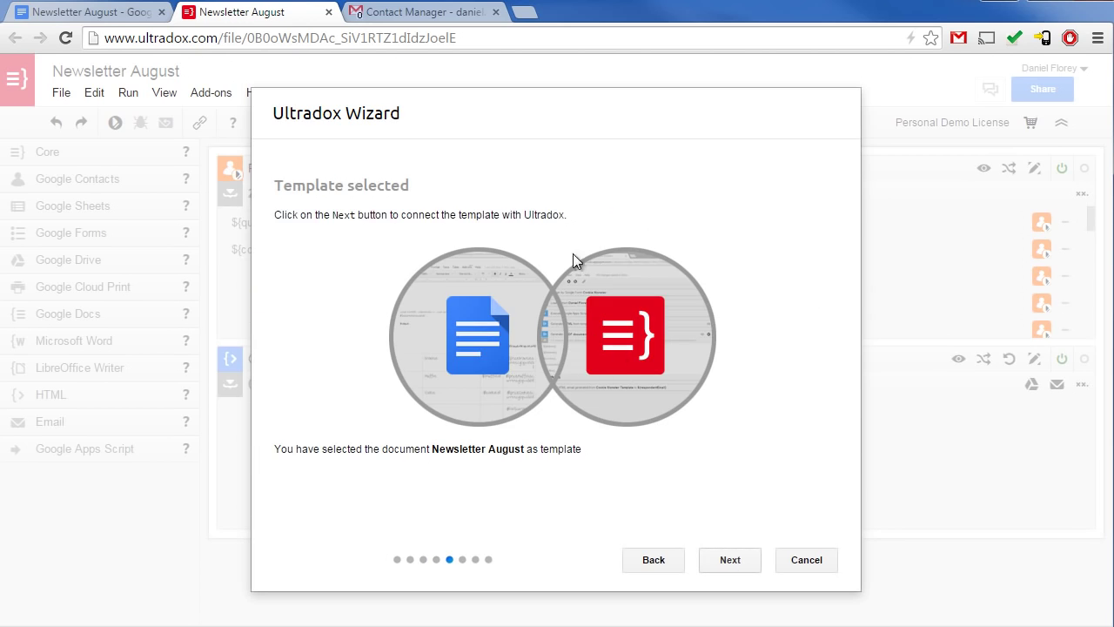
pyautogui.click(729, 560)
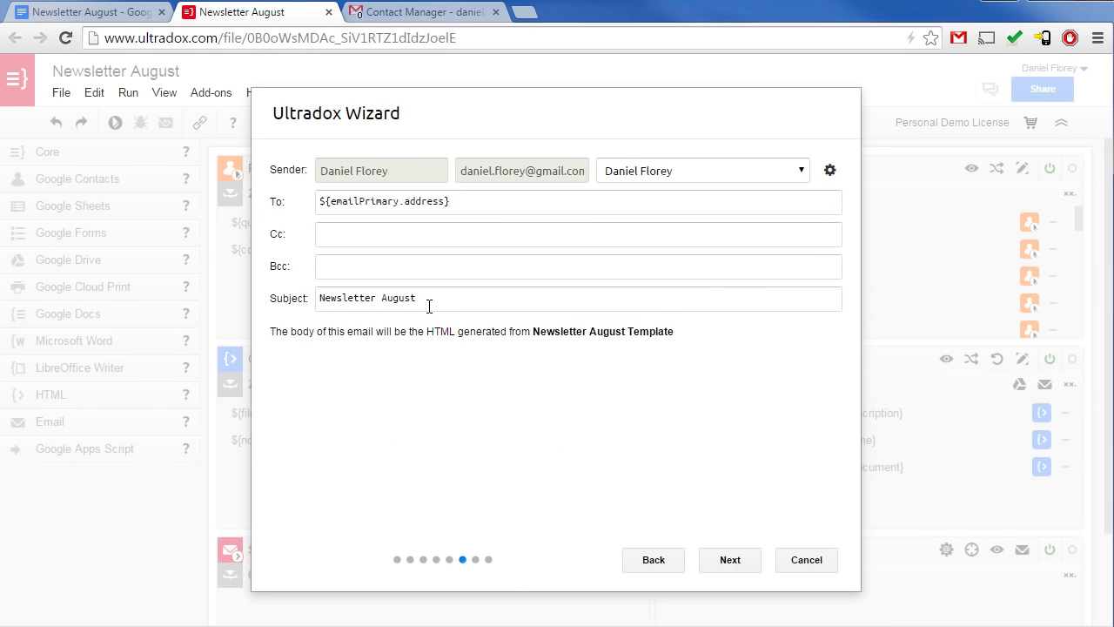
# Set the email subject to "Newsletter August: Check out the news" and choose Ultradox Newsletter as the sender.
pyautogui.write('Check out the news')
pyautogui.click(681, 165)
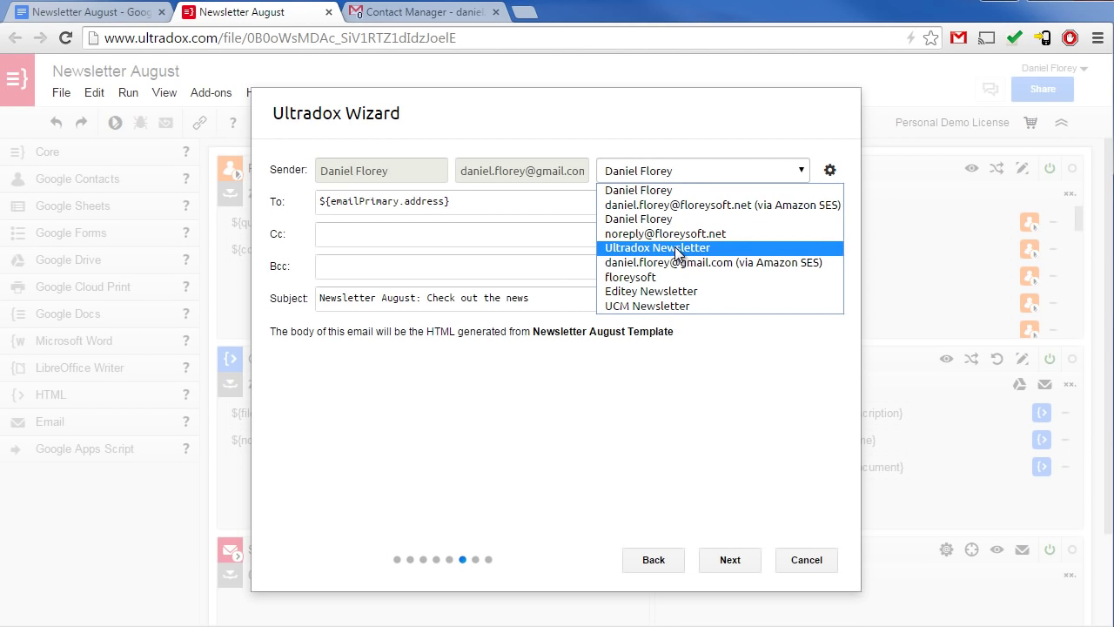
pyautogui.click(625, 248)
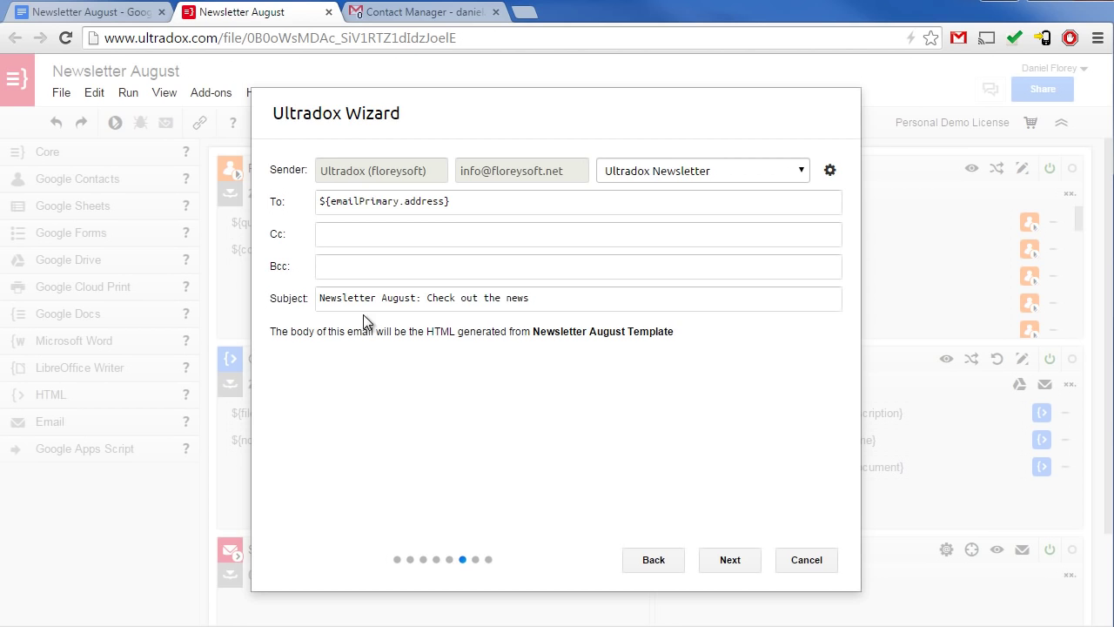
pyautogui.click(736, 558)
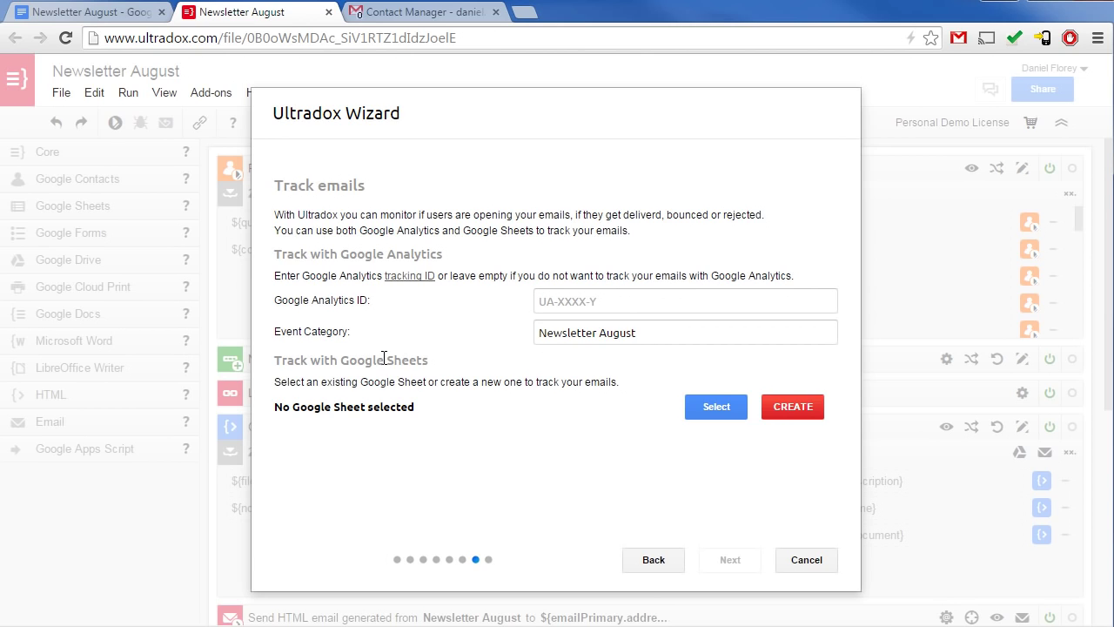
# Create a new Google Sheet for tracking the emails with Recipients as its worksheet, and complete the wizard.
pyautogui.click(797, 406)
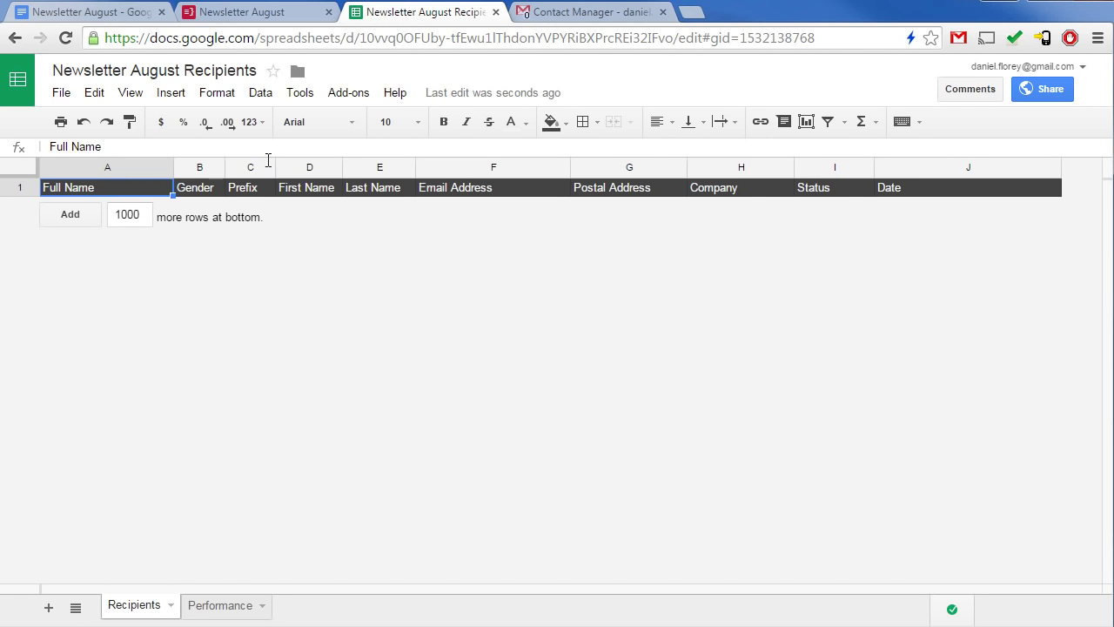
pyautogui.click(259, 19)
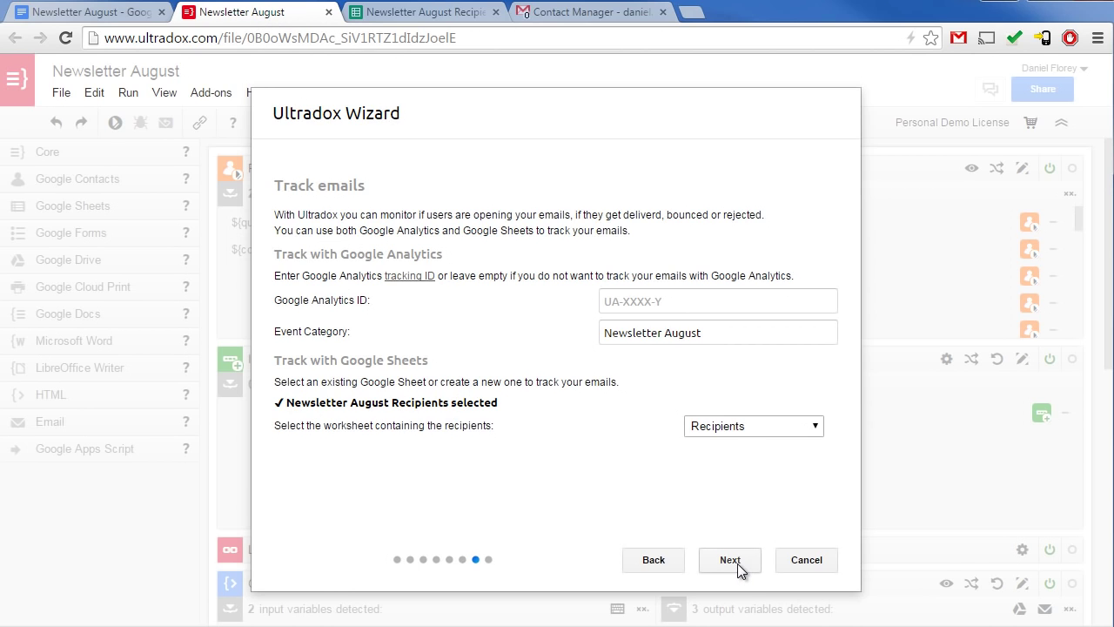
pyautogui.click(736, 561)
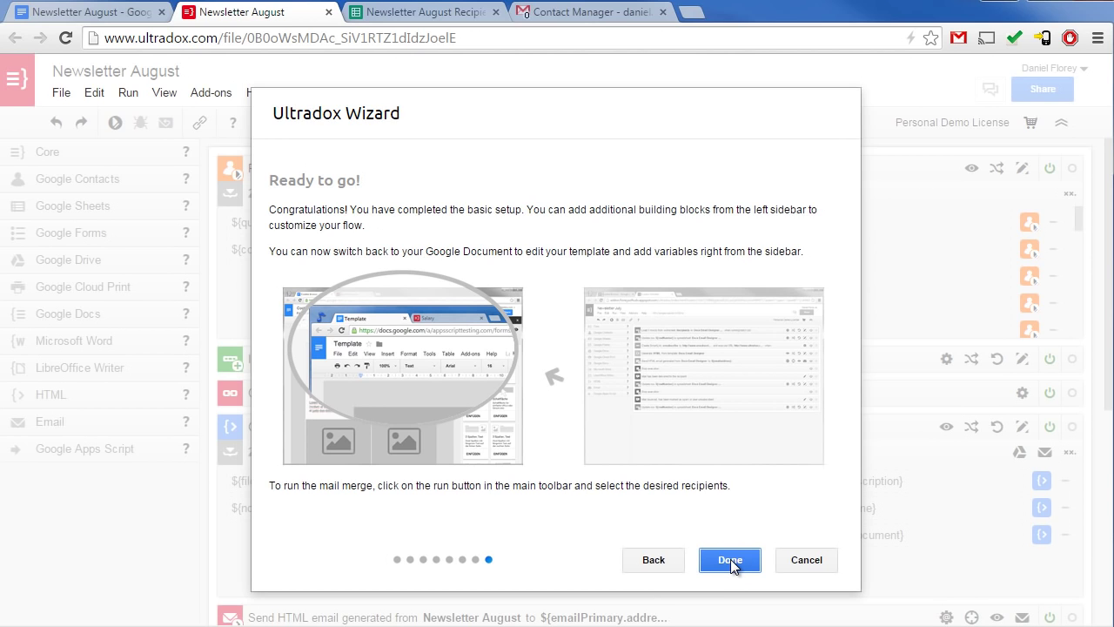
pyautogui.click(730, 559)
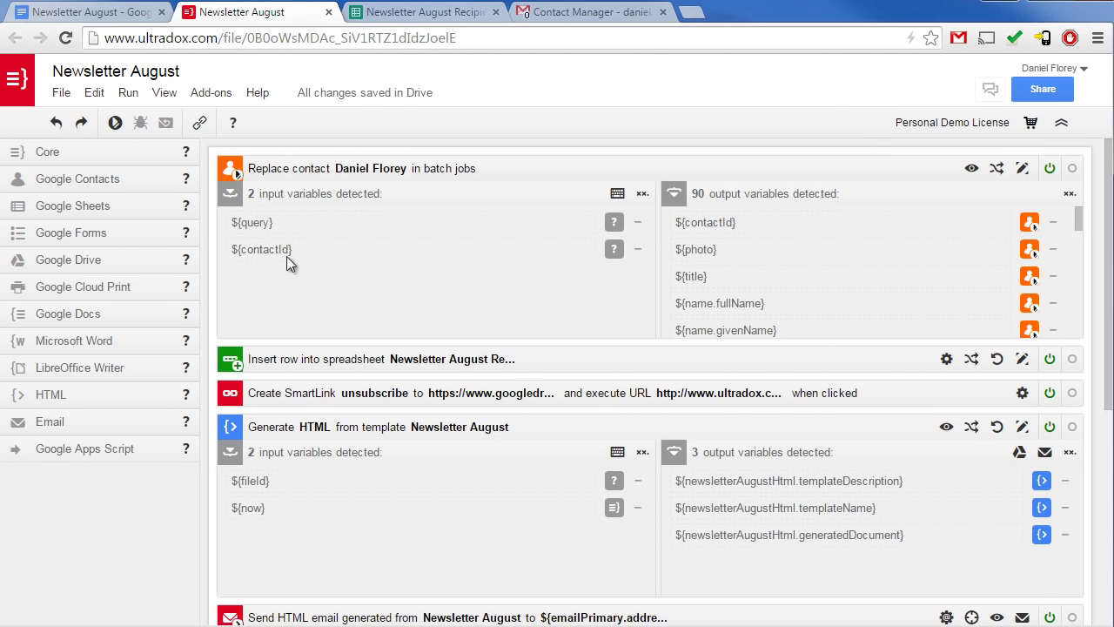
# Collapse all flow items and add a Remove from group block for Email Designer Demo below the bounced or unsubscribed comment.
pyautogui.click(165, 93)
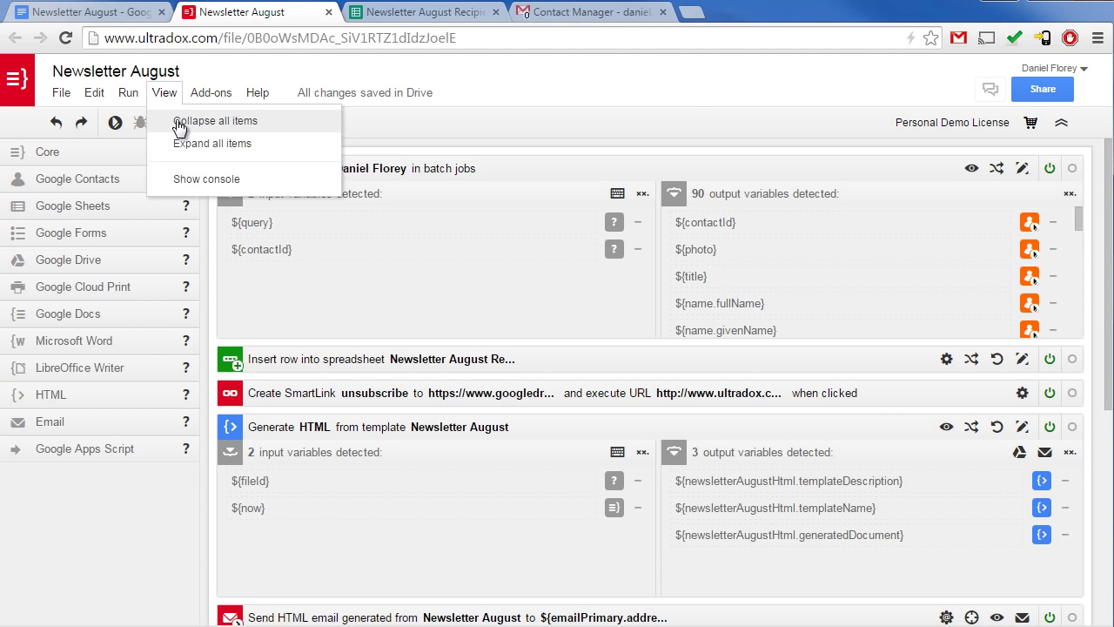
pyautogui.click(178, 127)
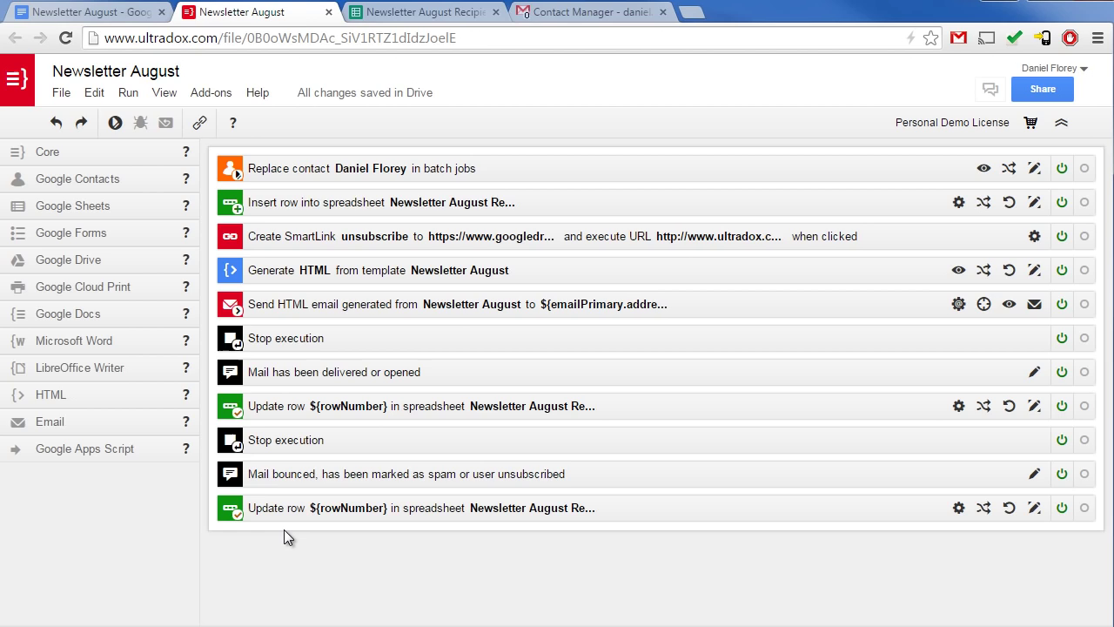
pyautogui.click(14, 182)
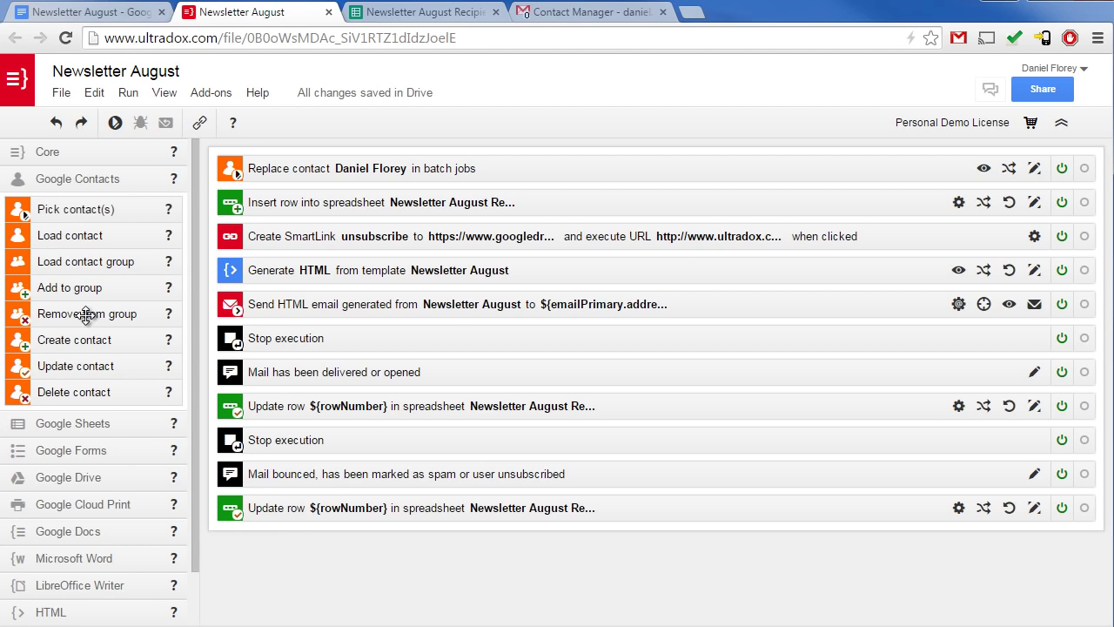
pyautogui.moveTo(83, 313); pyautogui.dragTo(406, 499)
pyautogui.click(534, 359)
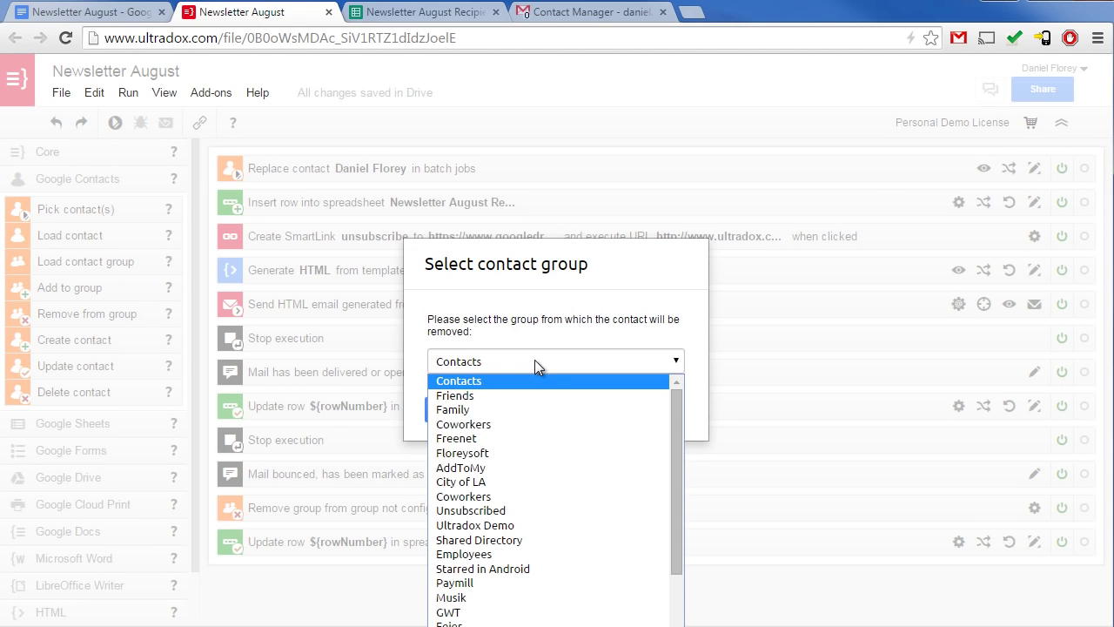
pyautogui.scroll(-1, 514, 545)
pyautogui.scroll(-2, 516, 547)
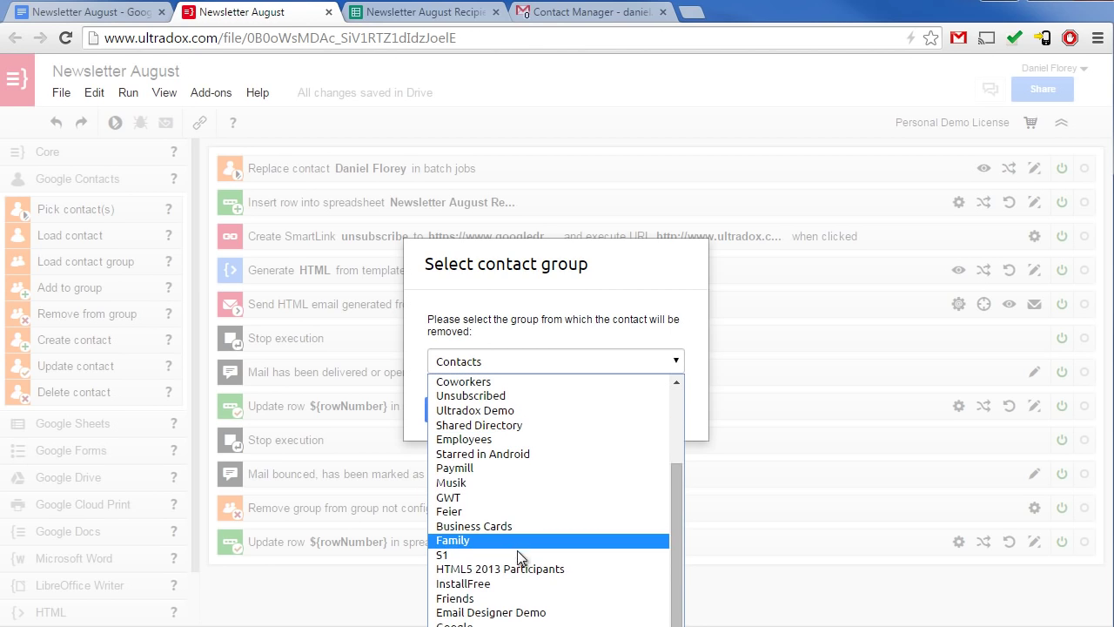
pyautogui.click(518, 612)
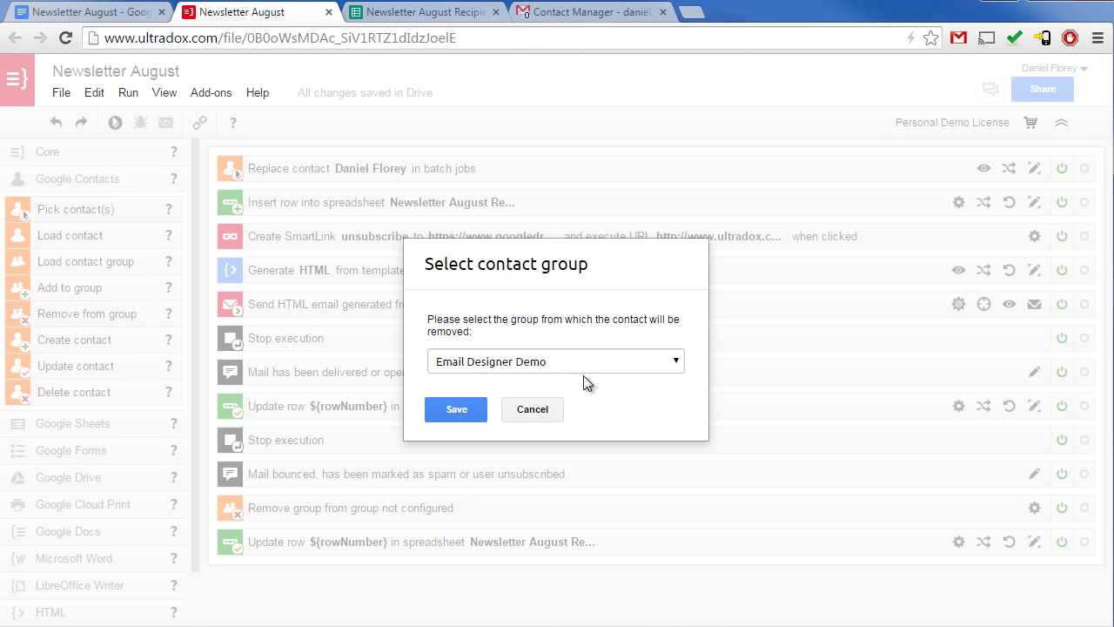
pyautogui.click(454, 410)
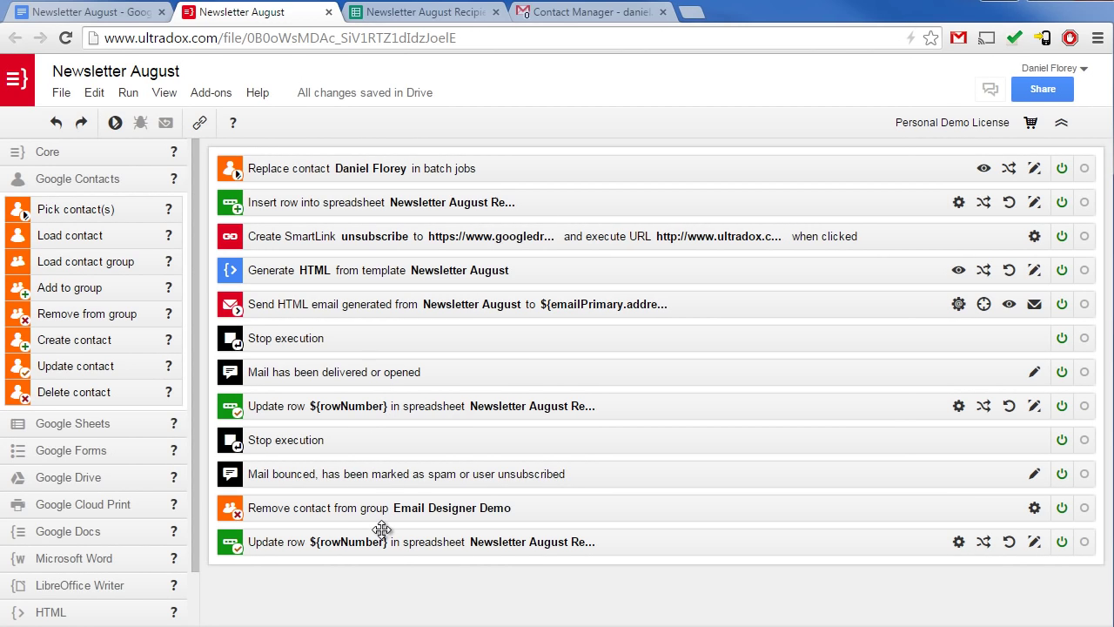
# In the Newsletter August document in Google Docs, show the available template variables and replace the first section title with "Hello".
pyautogui.click(82, 18)
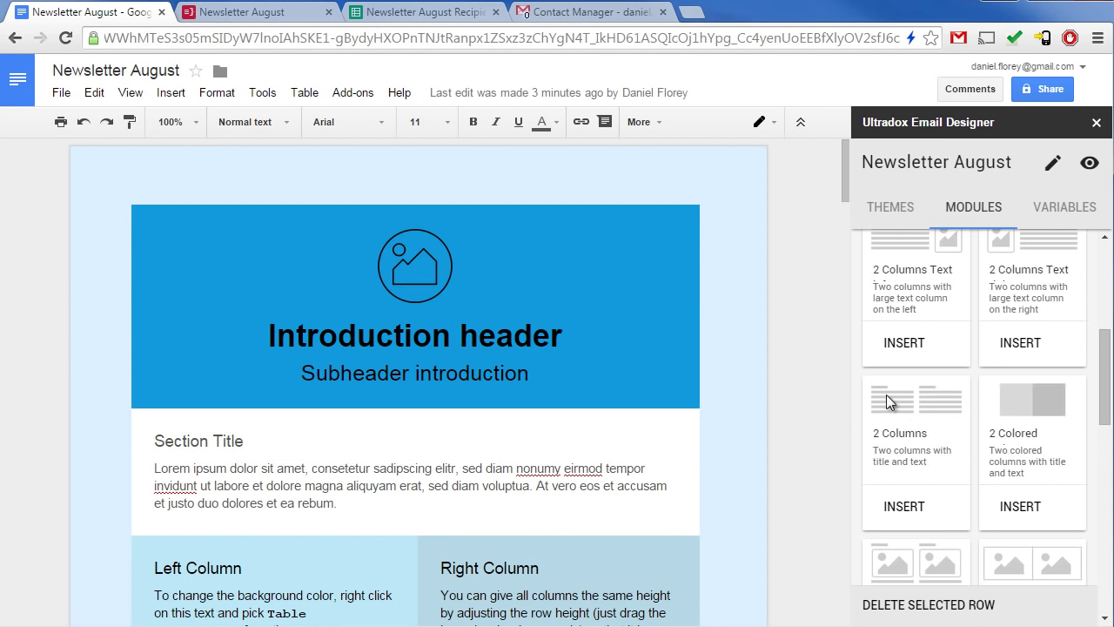
pyautogui.scroll(4, 925, 392)
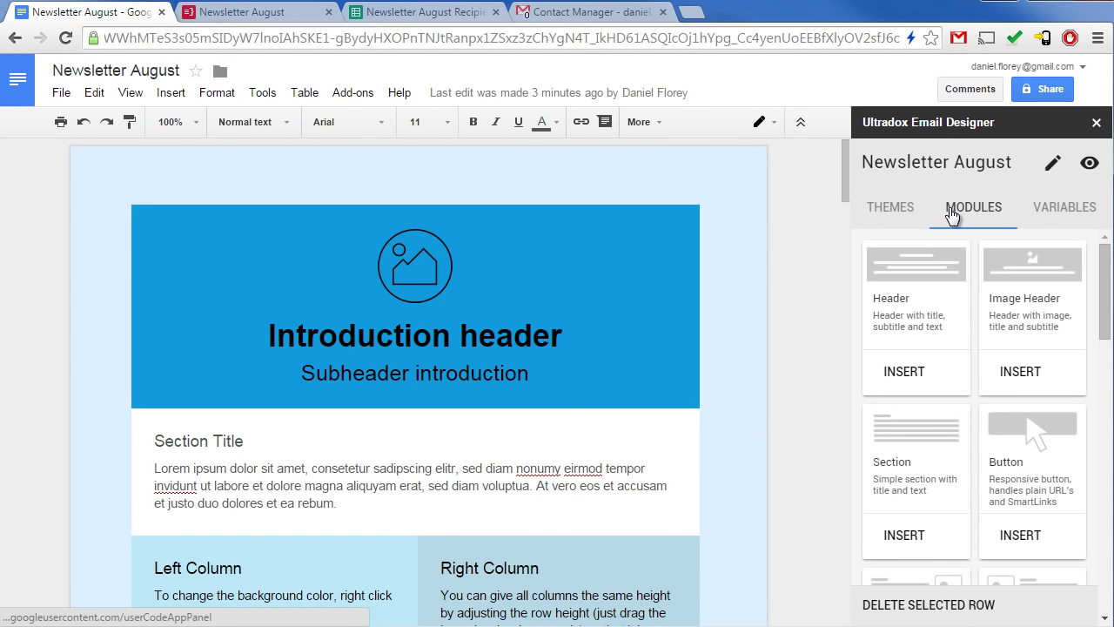
pyautogui.click(1074, 217)
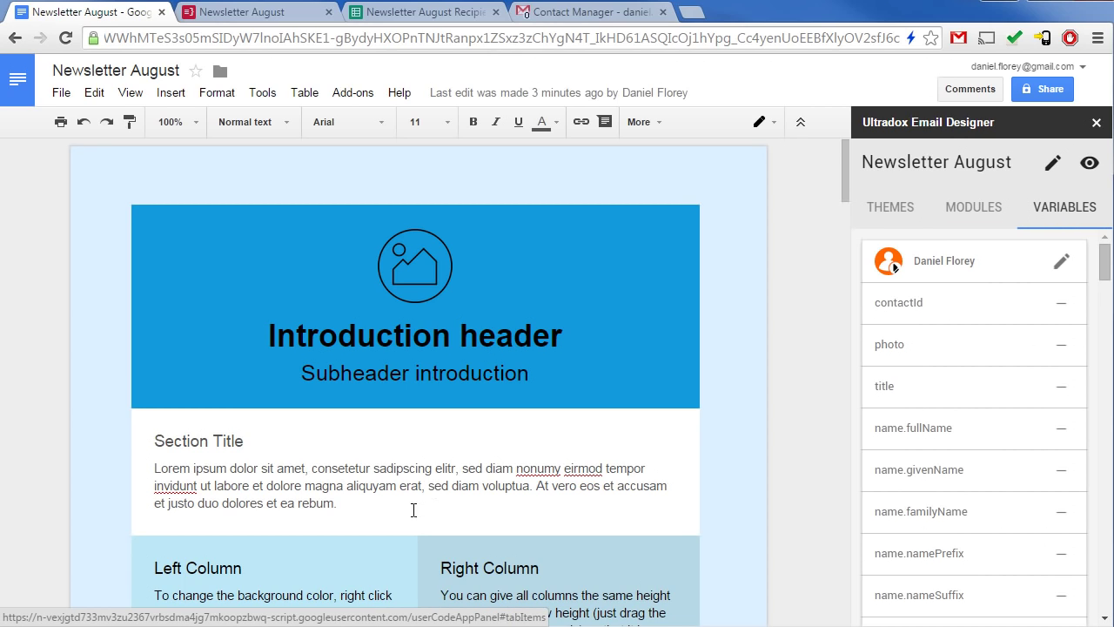
pyautogui.tripleClick(270, 437)
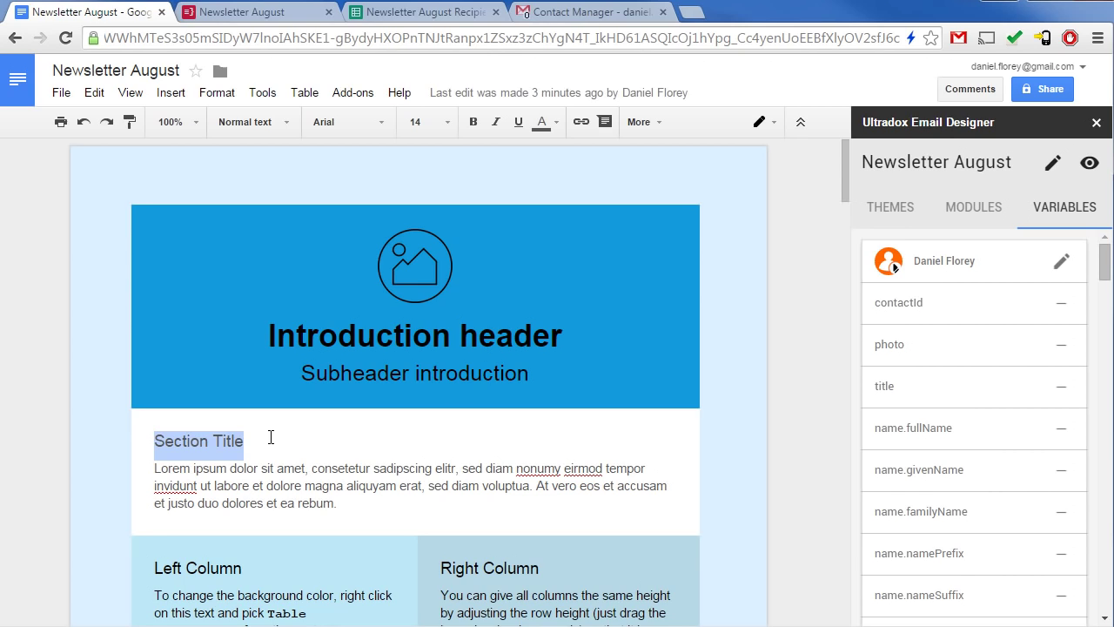
pyautogui.press('BackSpace')
pyautogui.write('Hello')
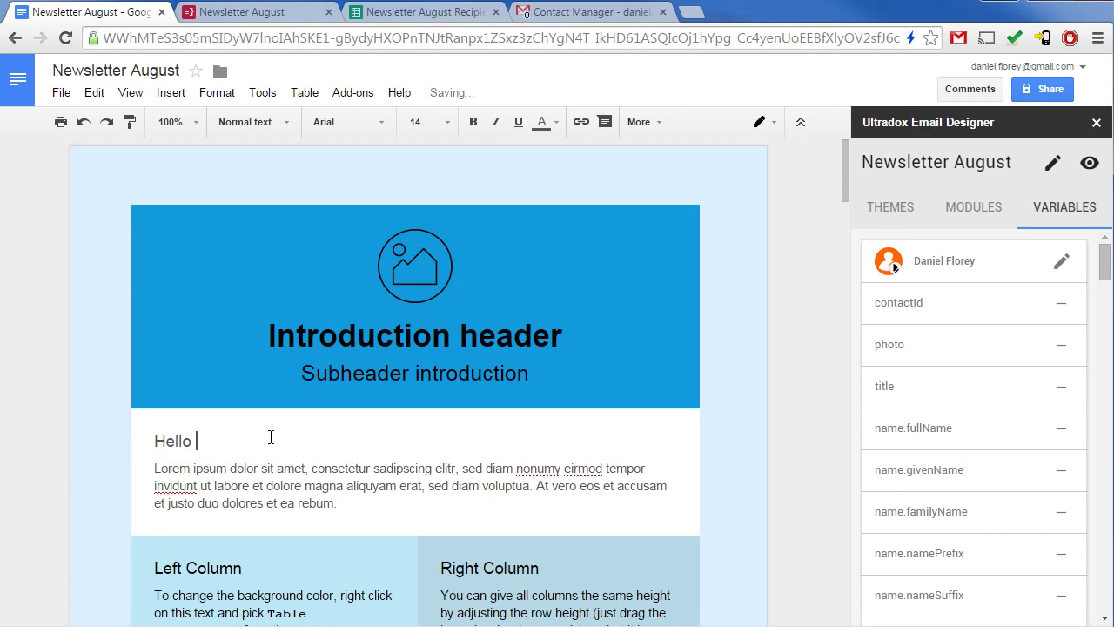
# Insert the name.givenName variable with format None after "Hello" and add a comma behind it.
pyautogui.click(898, 470)
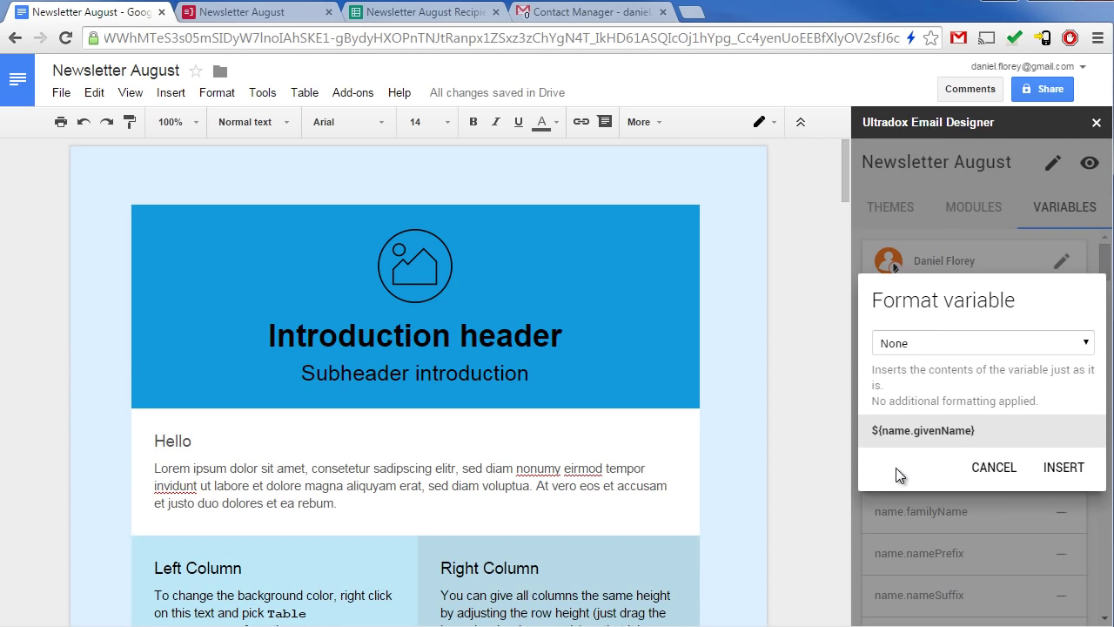
pyautogui.click(926, 350)
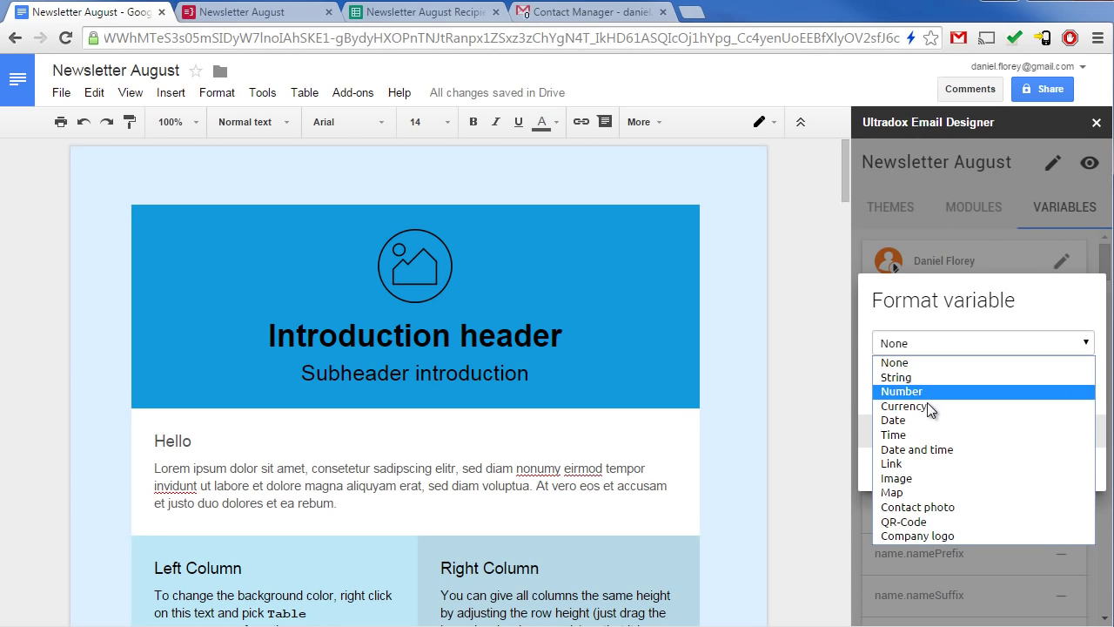
pyautogui.click(909, 344)
pyautogui.click(1063, 468)
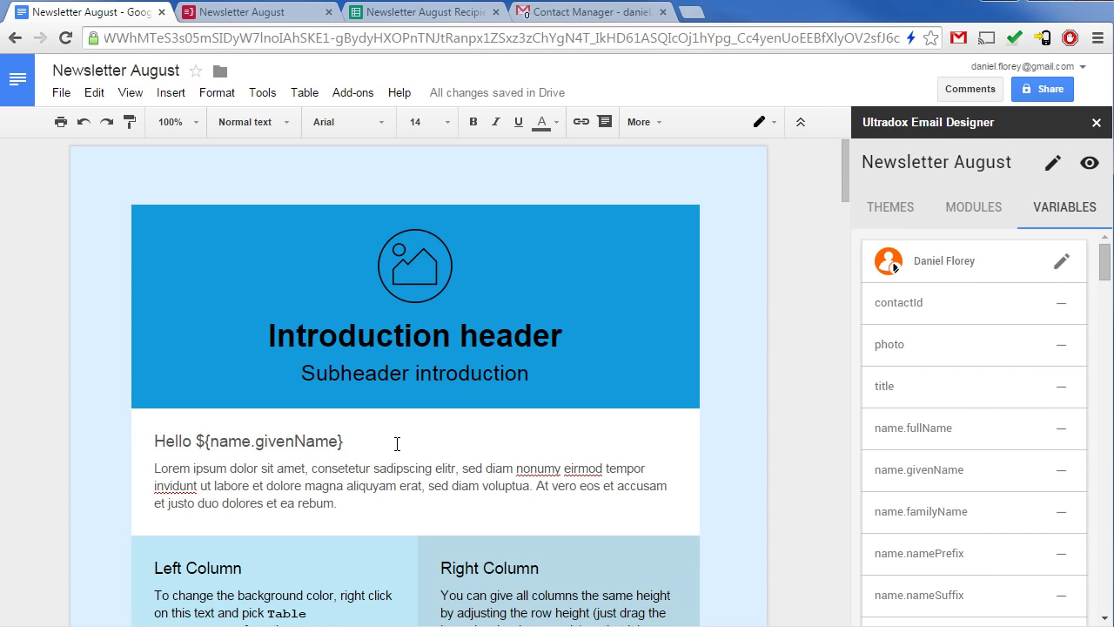
pyautogui.write(',')
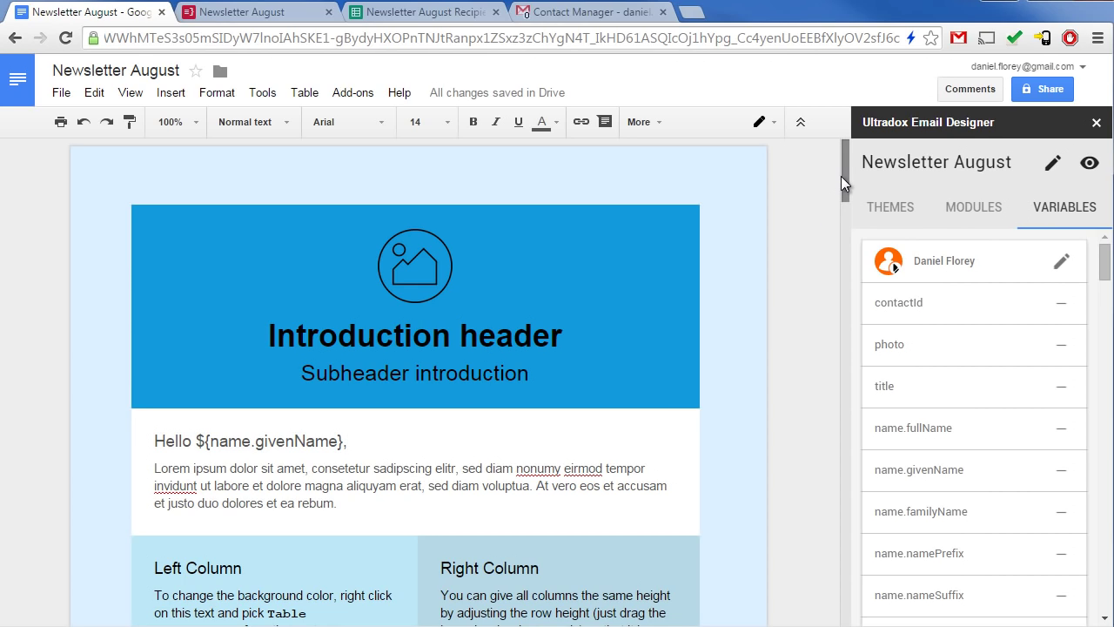
# Look through the newsletter down to its footer, then preview its tablet and phone layouts and close the preview.
pyautogui.moveTo(844, 171); pyautogui.dragTo(836, 326)
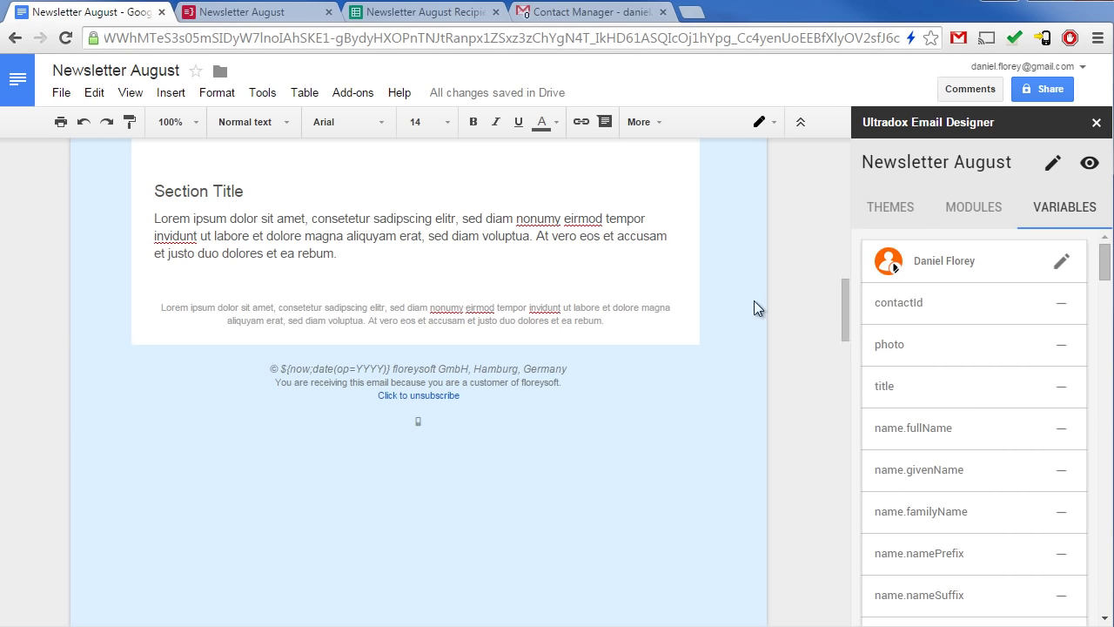
pyautogui.moveTo(840, 317); pyautogui.dragTo(839, 112)
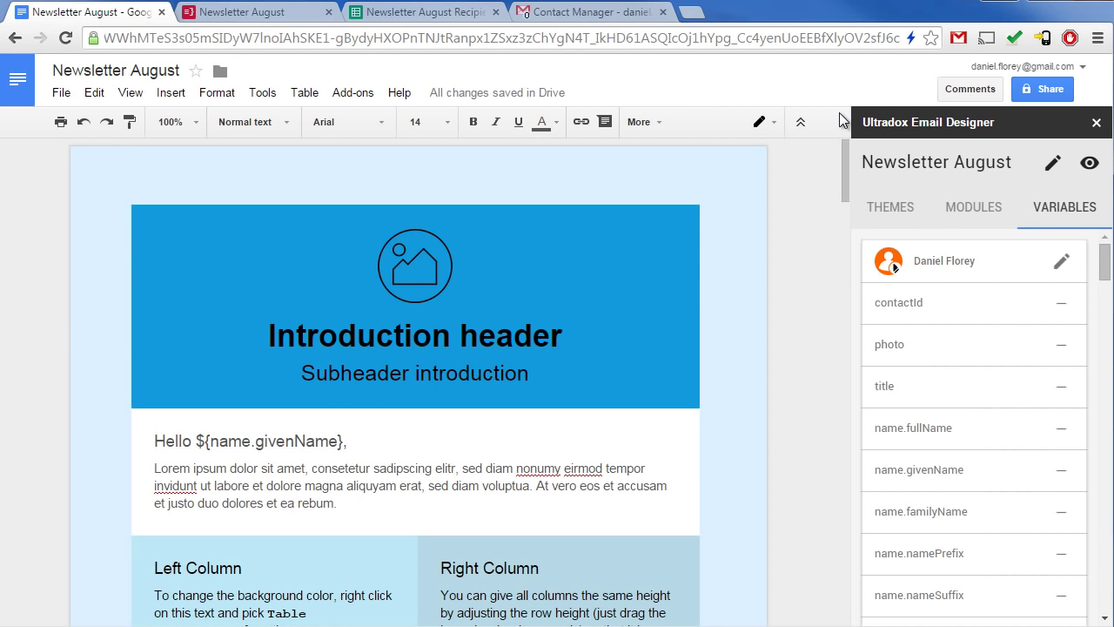
pyautogui.click(1090, 163)
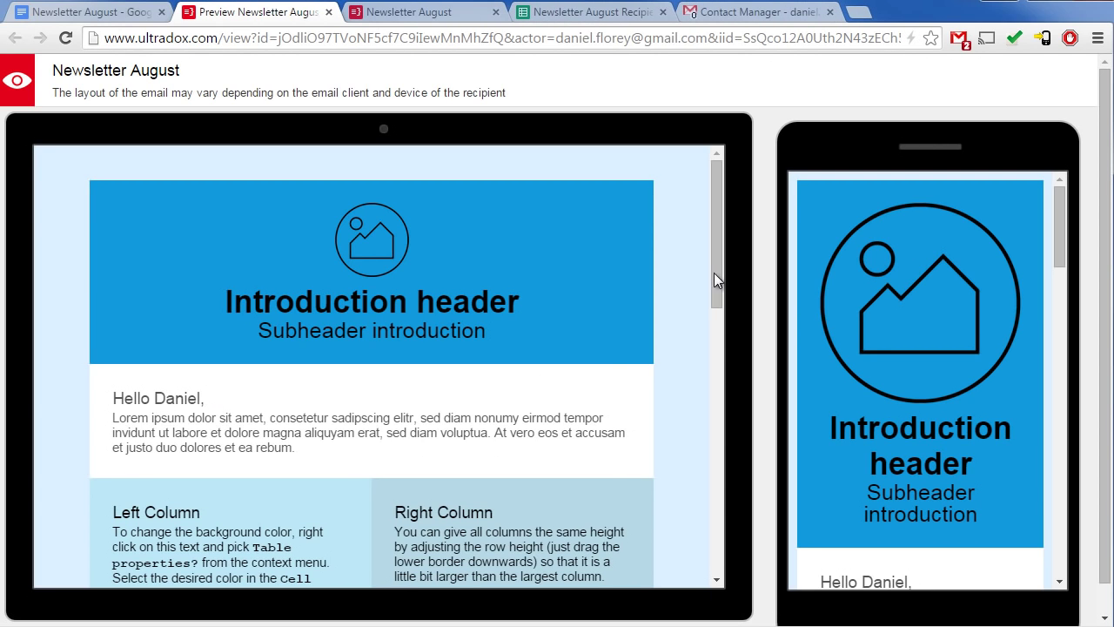
pyautogui.moveTo(713, 279); pyautogui.dragTo(580, 554)
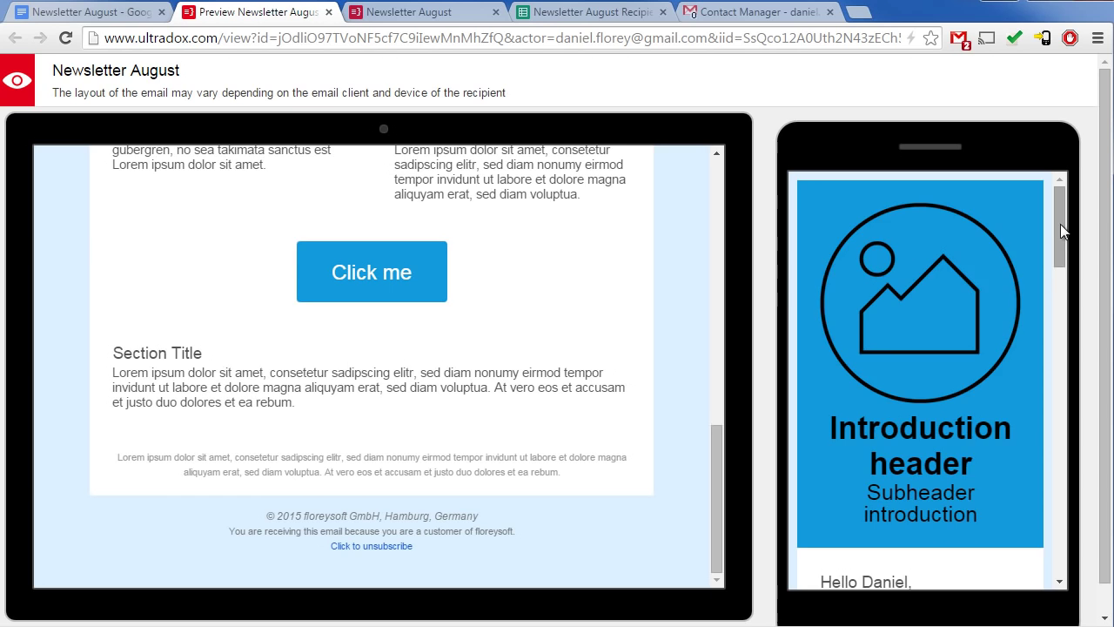
pyautogui.moveTo(1060, 224); pyautogui.dragTo(1042, 493)
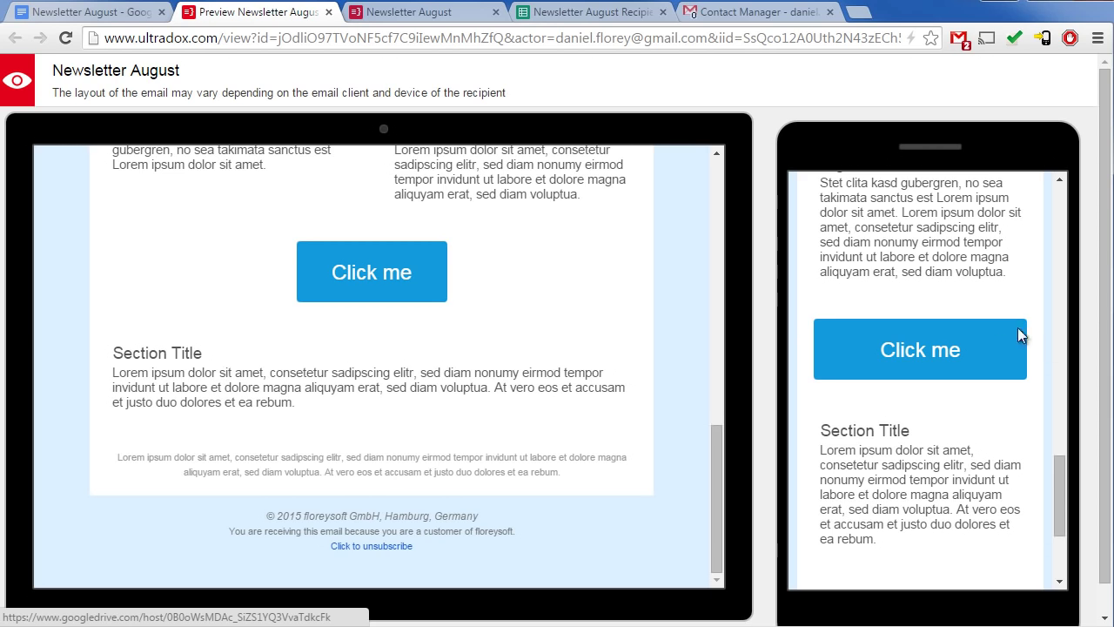
pyautogui.moveTo(1062, 494); pyautogui.dragTo(1040, 167)
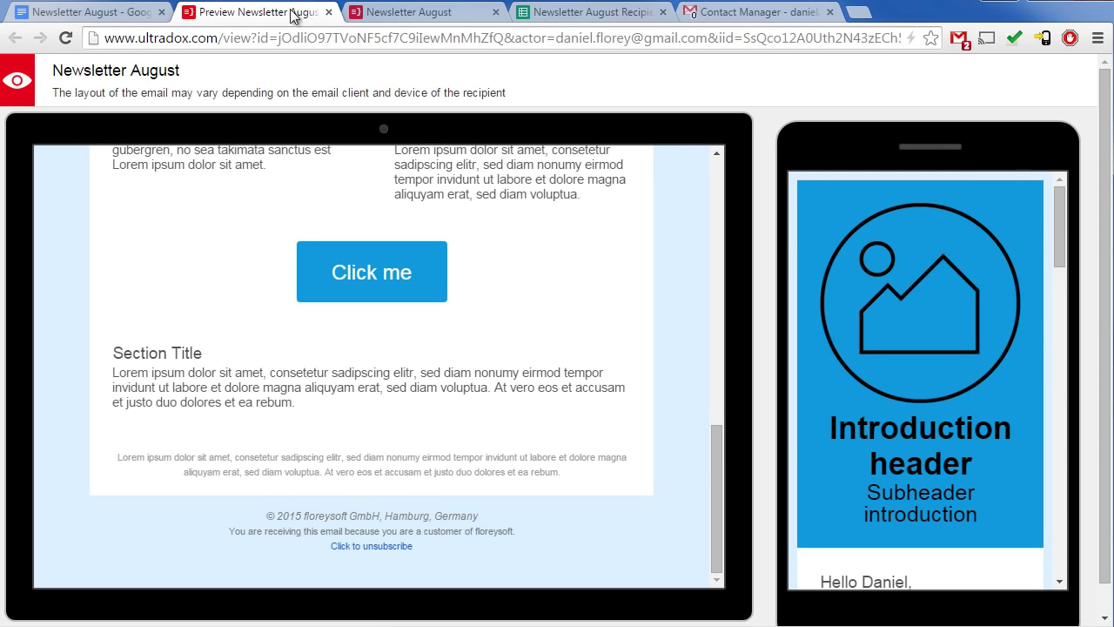
pyautogui.click(328, 12)
# Start running the Newsletter August campaign in Ultradox and add all contacts of the Email Designer Demo group as recipients.
pyautogui.click(257, 12)
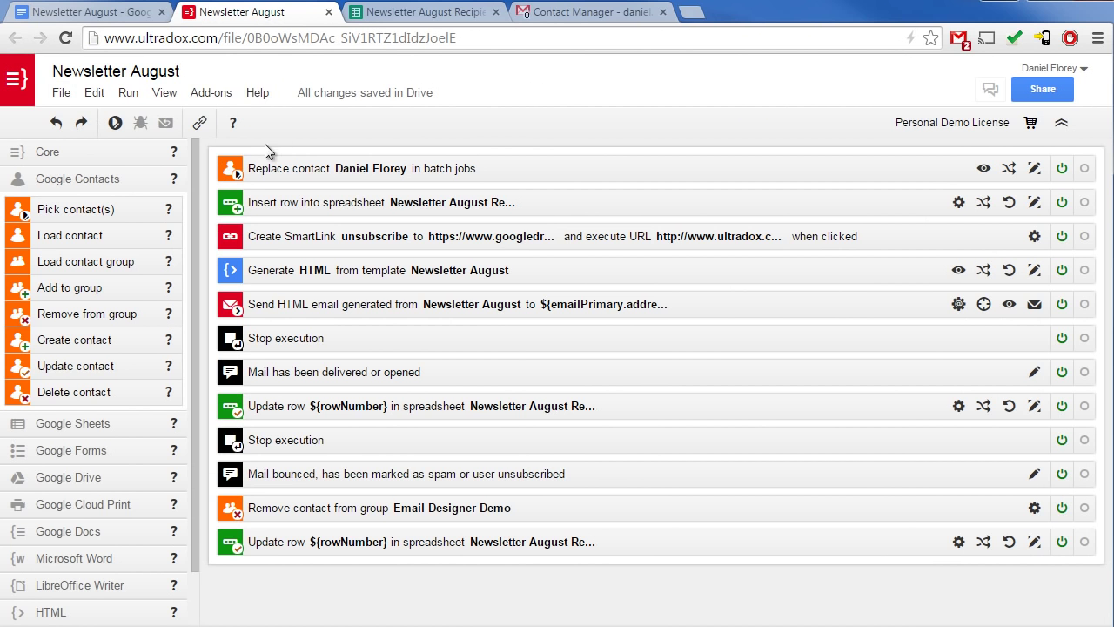
pyautogui.click(116, 127)
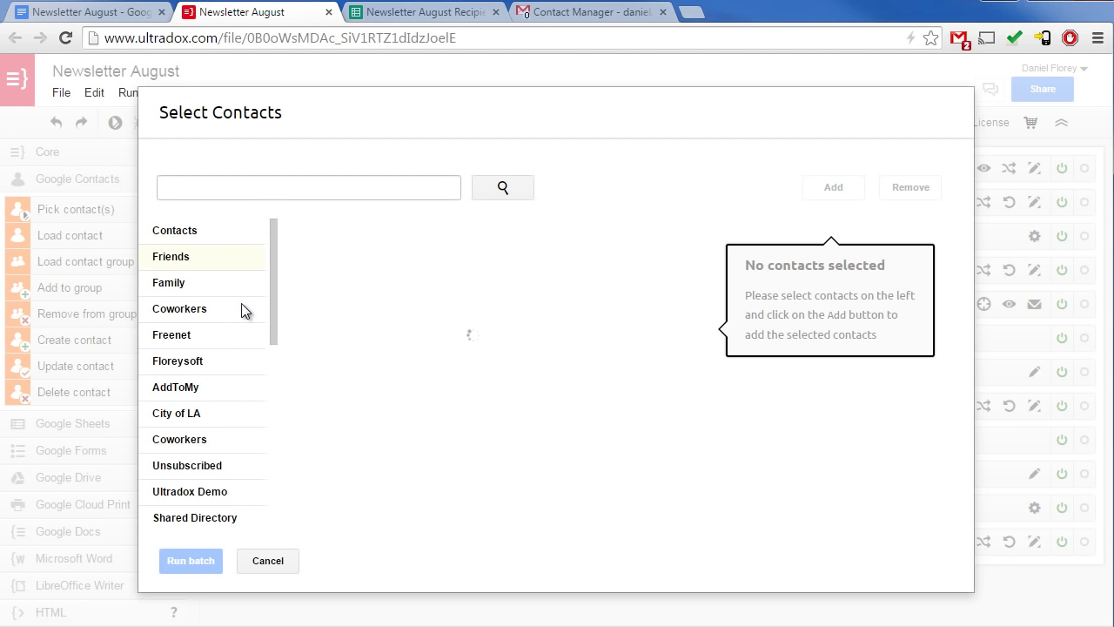
pyautogui.scroll(-5, 238, 311)
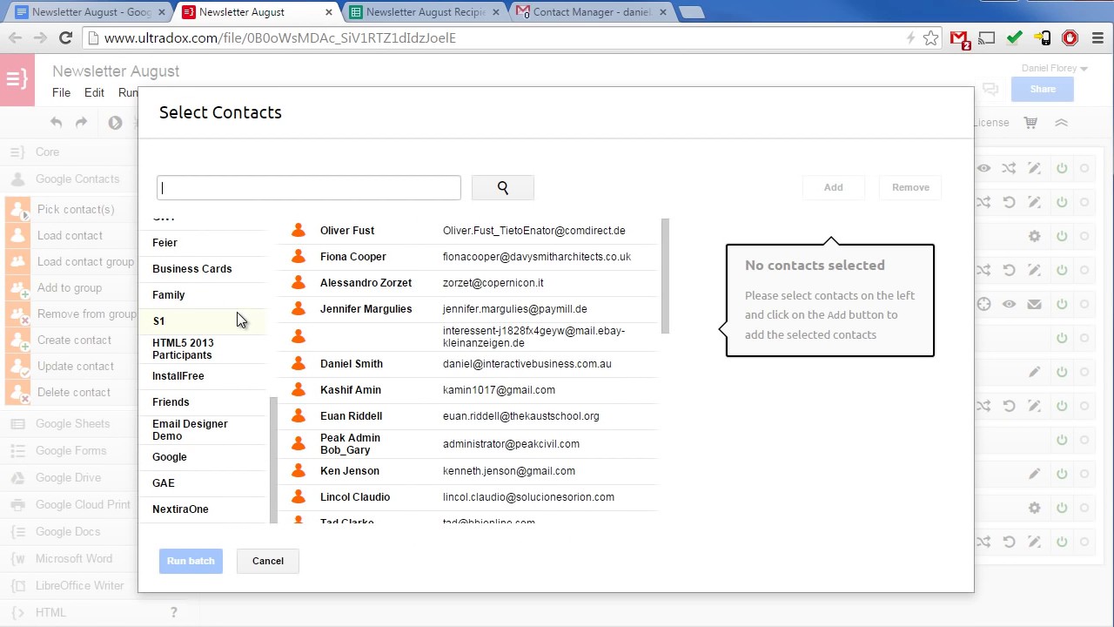
pyautogui.click(209, 429)
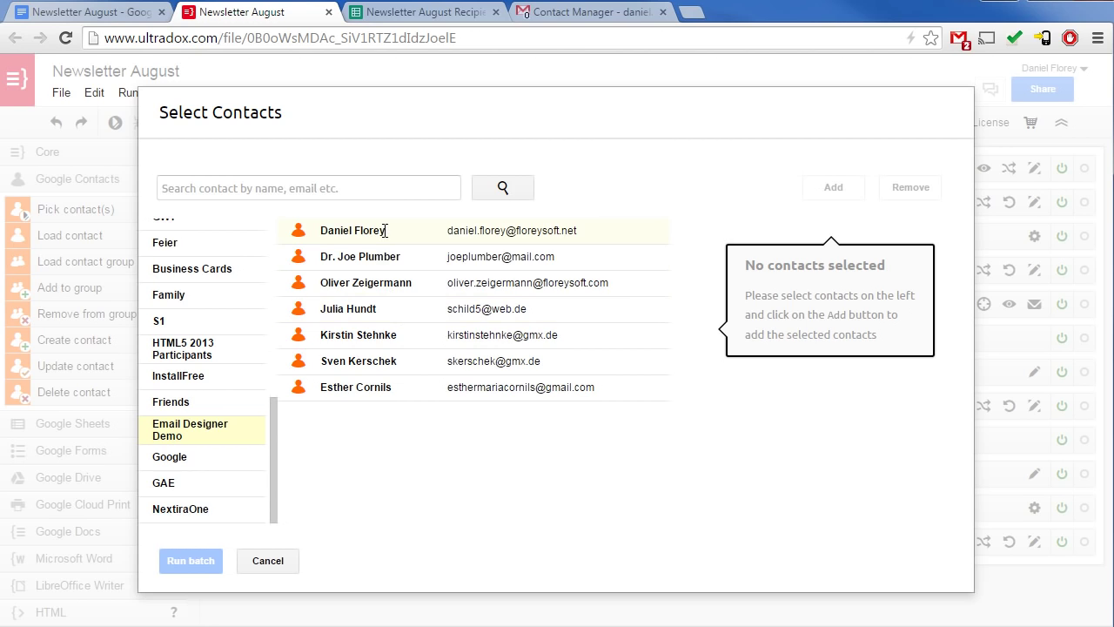
pyautogui.click(385, 229)
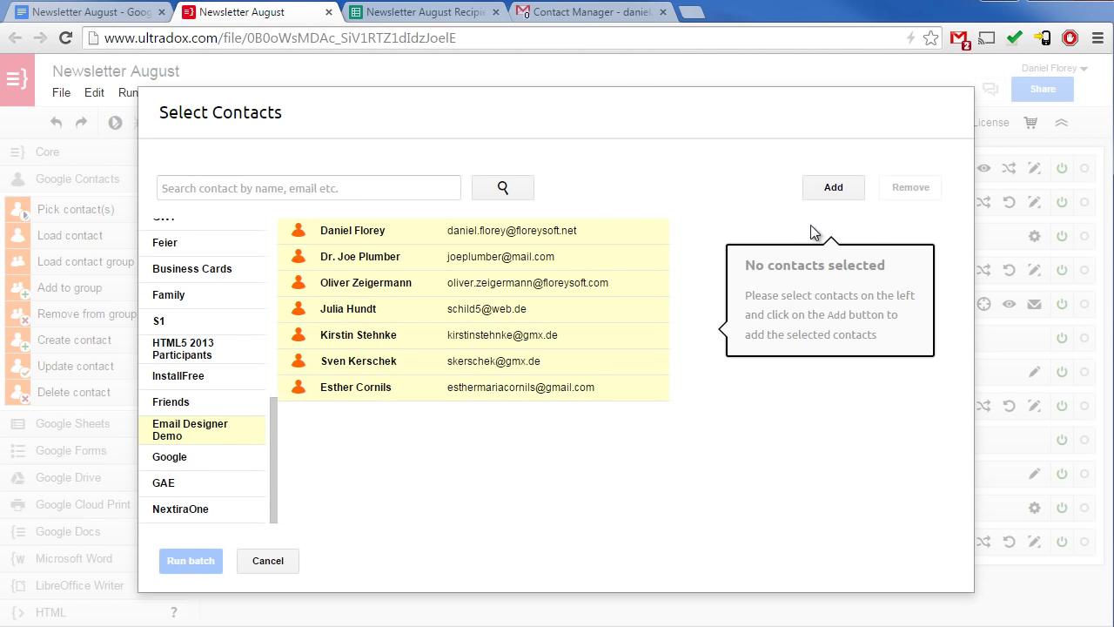
pyautogui.click(834, 190)
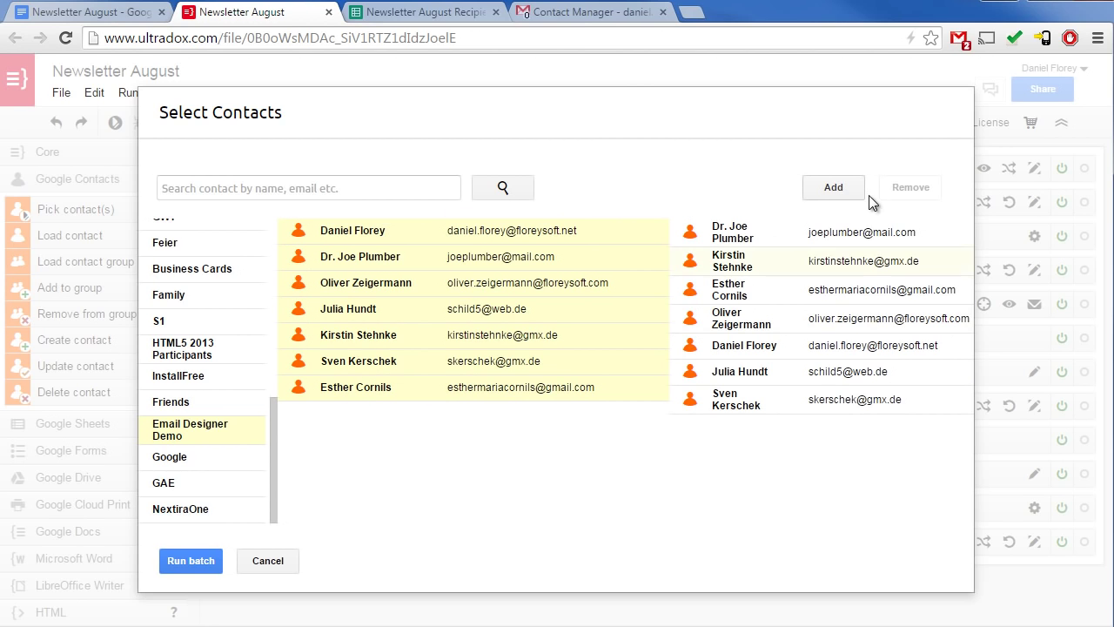
# Run the batch for the selected contacts, then check the Recipients and Performance sheets of the Newsletter August Recipients spreadsheet in Google Sheets.
pyautogui.click(208, 561)
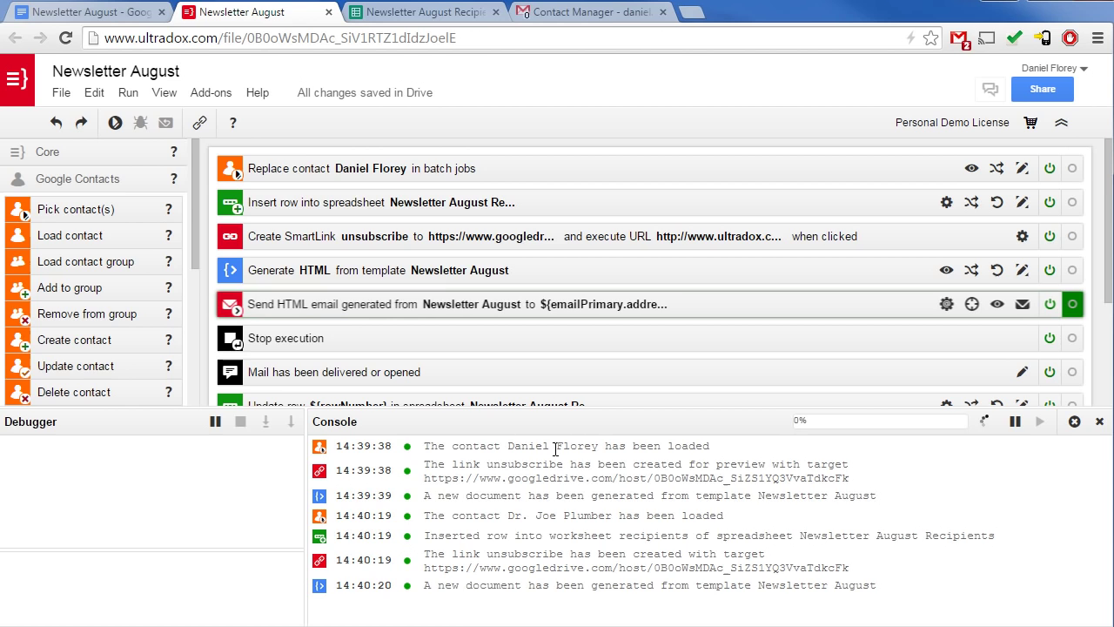
pyautogui.click(431, 15)
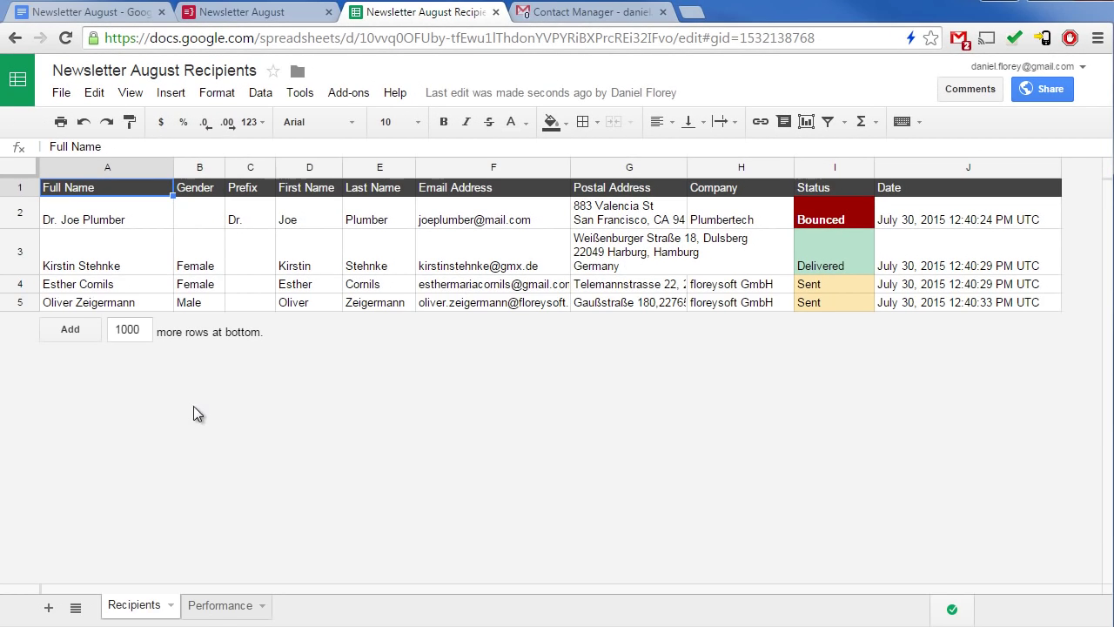
pyautogui.click(223, 607)
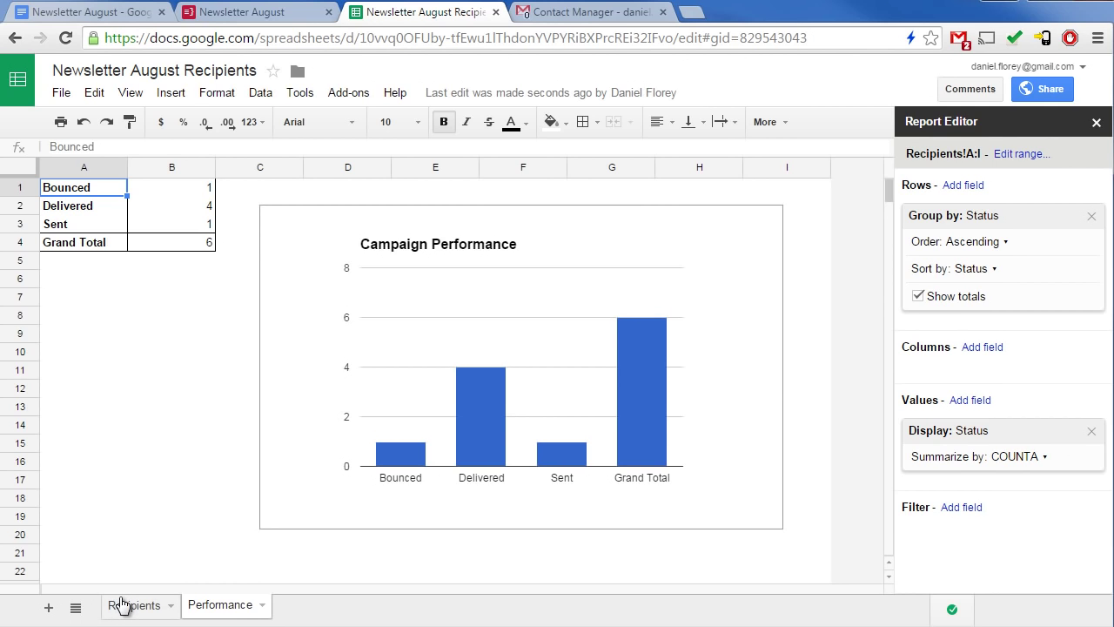
pyautogui.click(122, 605)
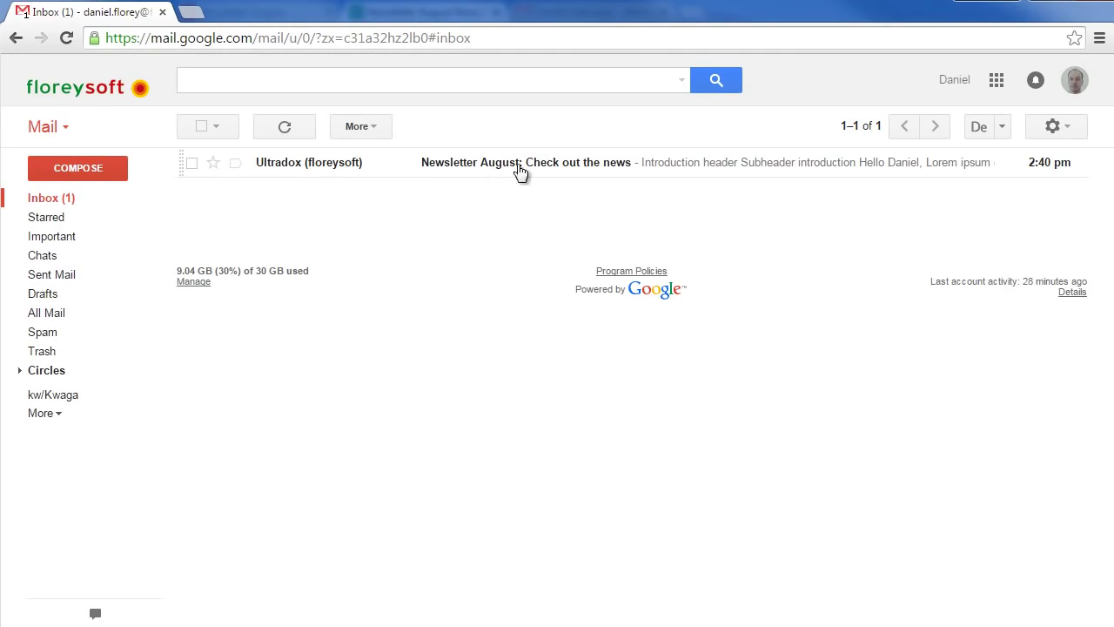
# In the recipient's Gmail inbox, open the email "Newsletter August: Check out the news" and look through its content.
pyautogui.click(528, 167)
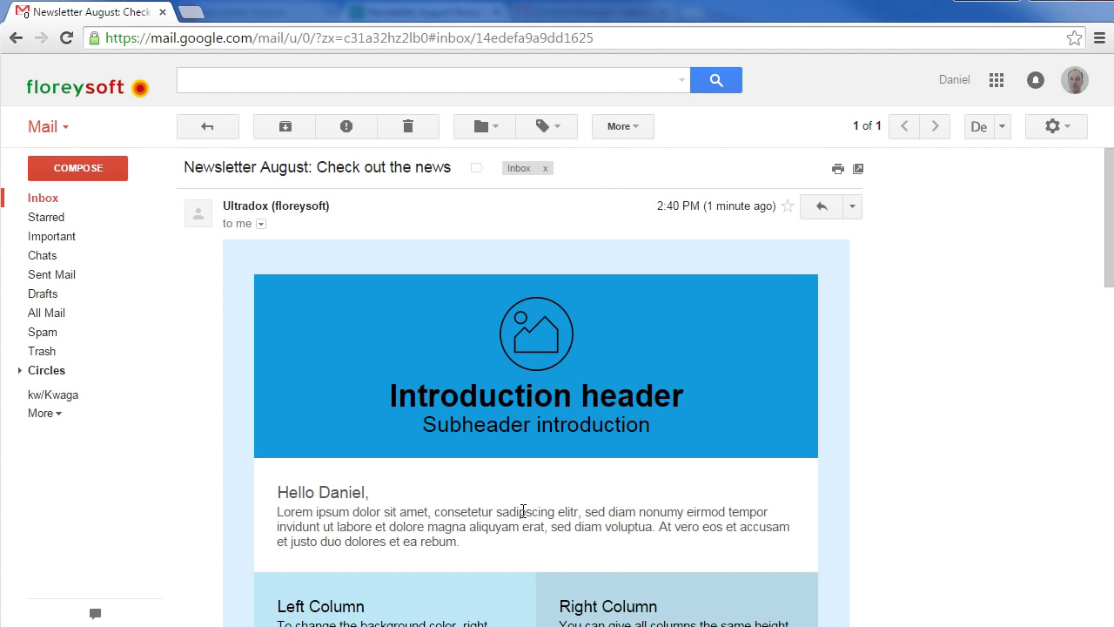
pyautogui.scroll(-7, 523, 513)
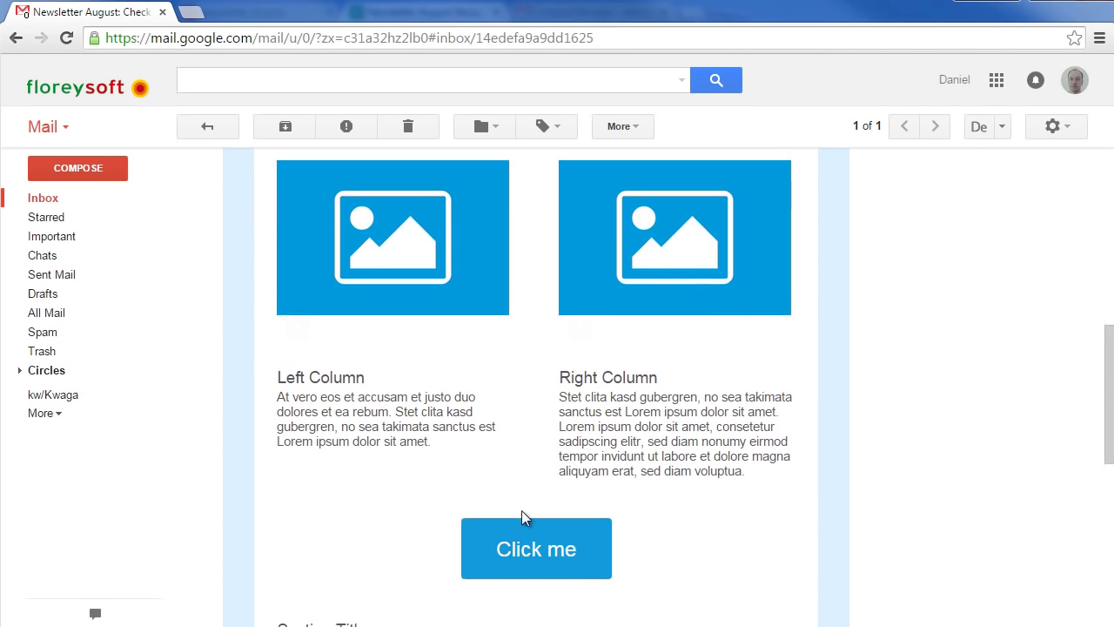
pyautogui.scroll(-4, 523, 517)
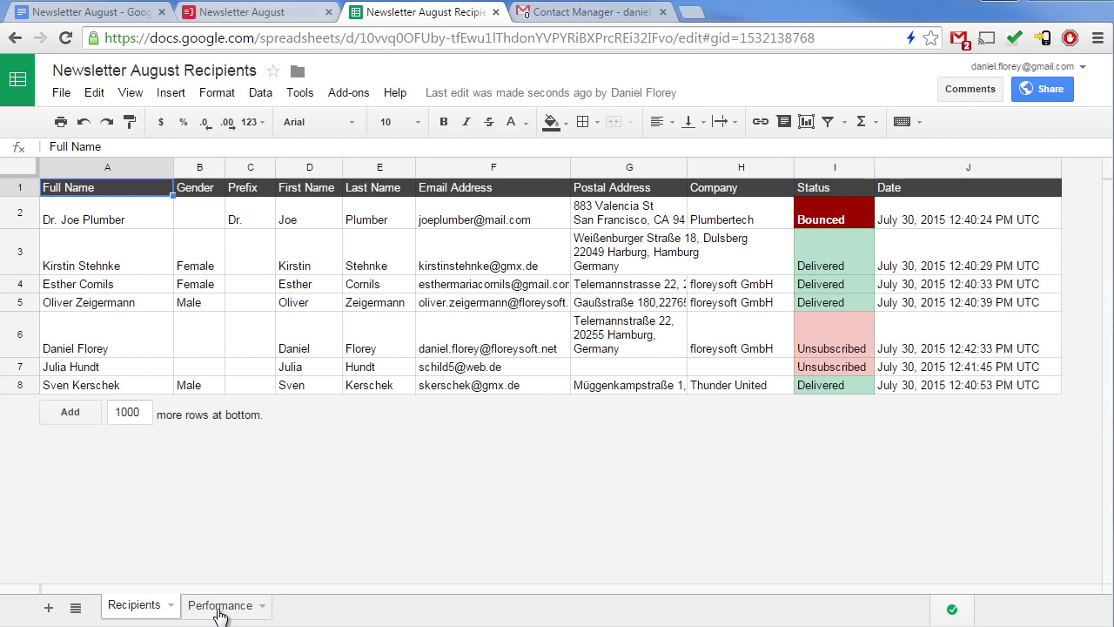
# Review the campaign chart on the Performance sheet of Newsletter August Recipients, then check the Email Designer Demo group's members in Gmail's Contact Manager.
pyautogui.click(219, 606)
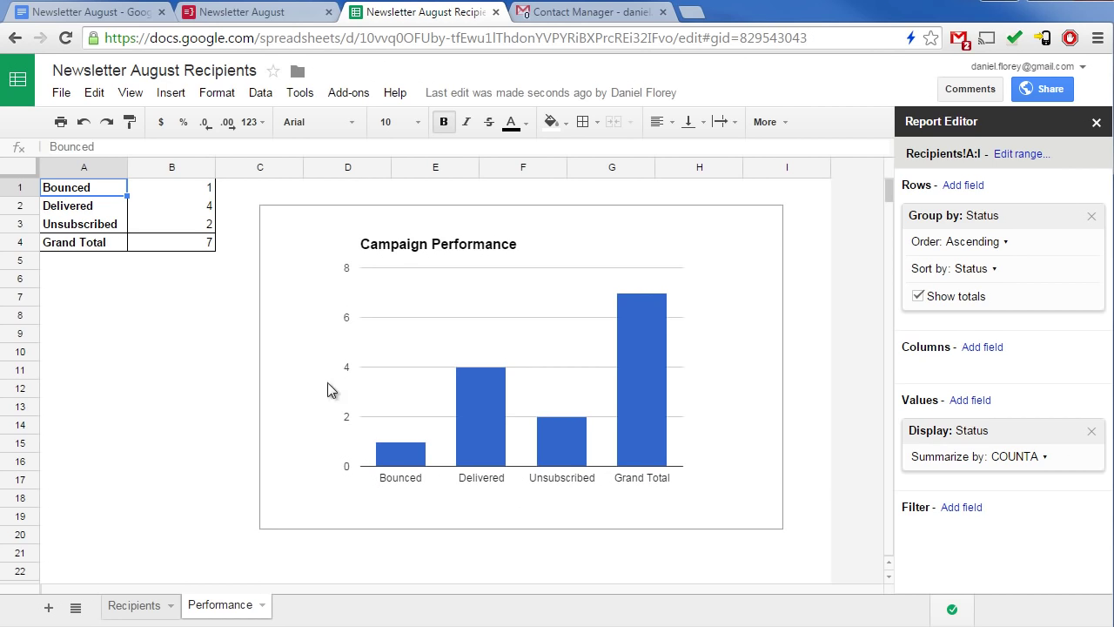
pyautogui.click(590, 14)
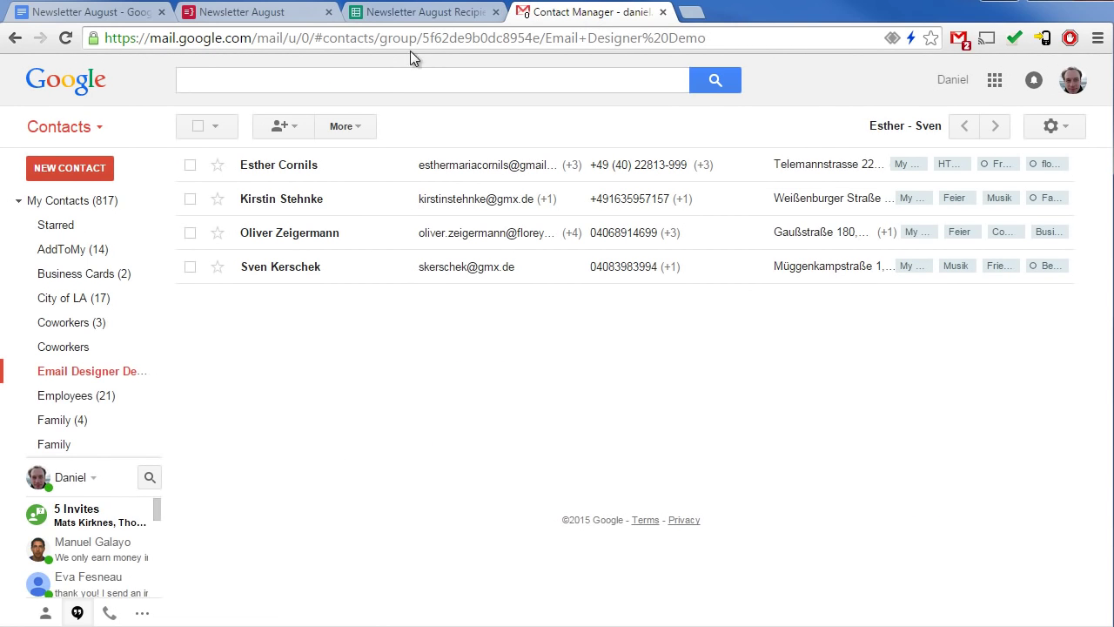
pyautogui.moveTo(100, 375)
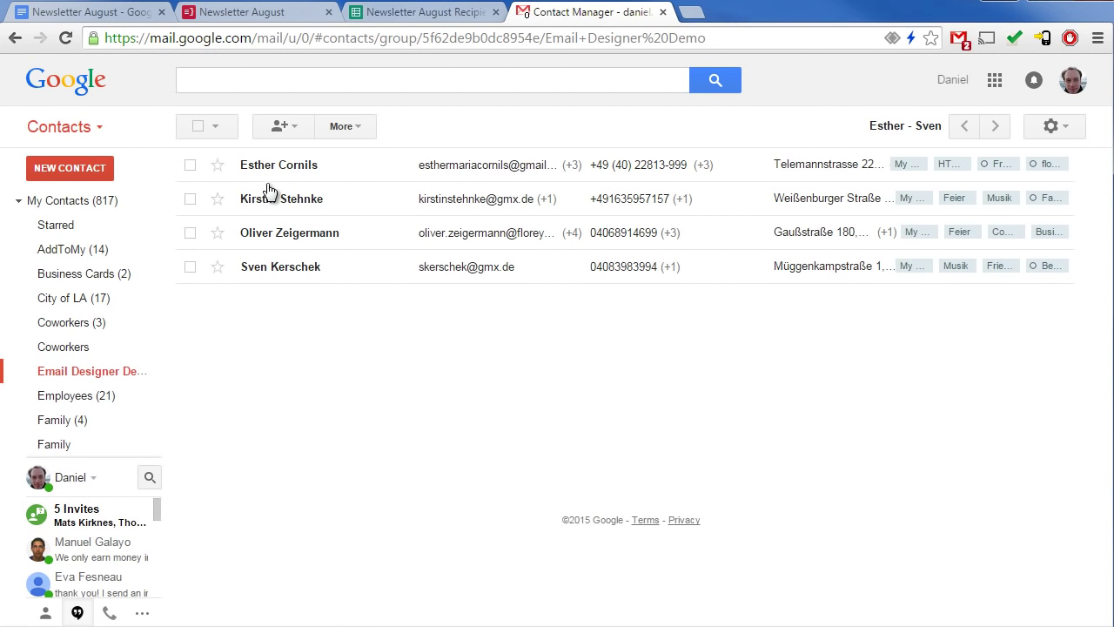